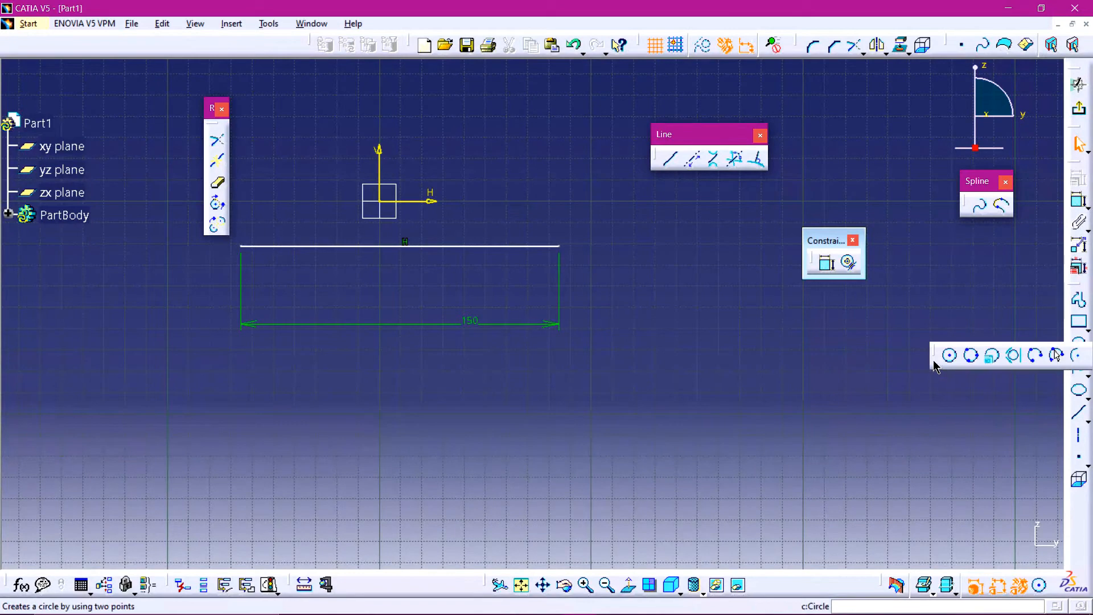
Sketch a circle beneath the 150 mm horizontal line, with its centre below the sketch origin.
{"action": "left_click", "coordinate": [949, 355]}
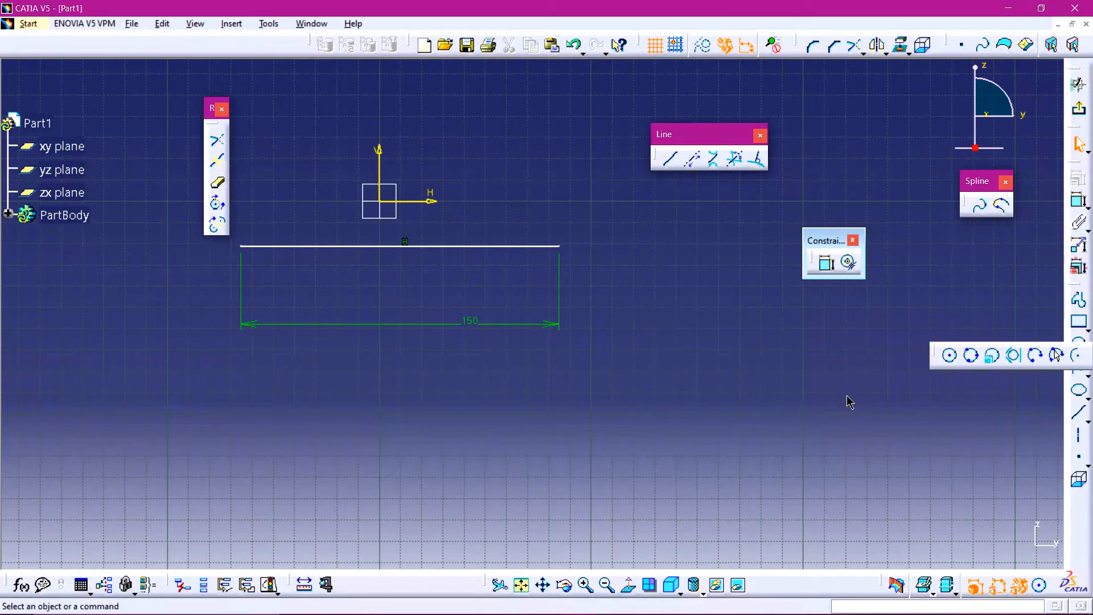
{"action": "left_click", "coordinate": [394, 367]}
{"action": "left_click", "coordinate": [460, 371]}
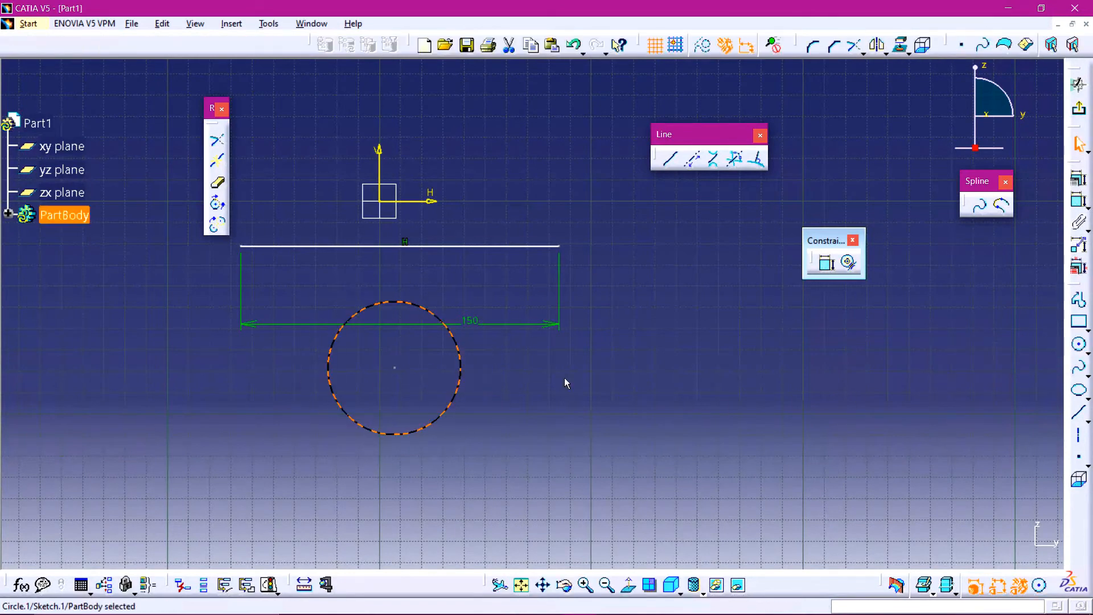
{"action": "left_click", "coordinate": [810, 393]}
Apply a contact constraint between the circle and the 150 mm line to make them tangent.
{"action": "left_click", "coordinate": [850, 265]}
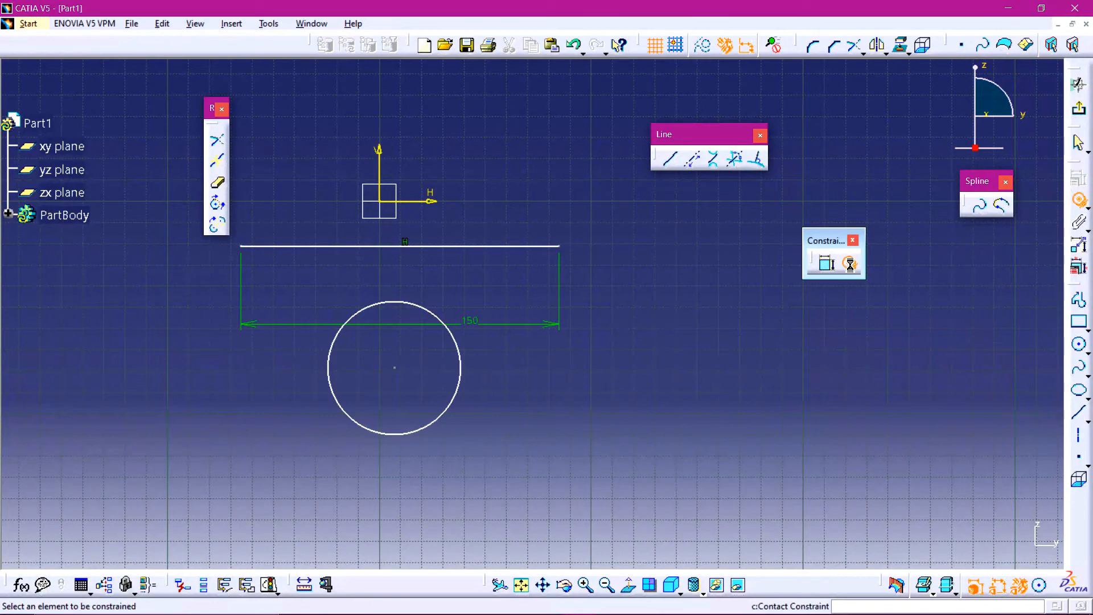
{"action": "left_click", "coordinate": [421, 306]}
{"action": "left_click", "coordinate": [453, 246]}
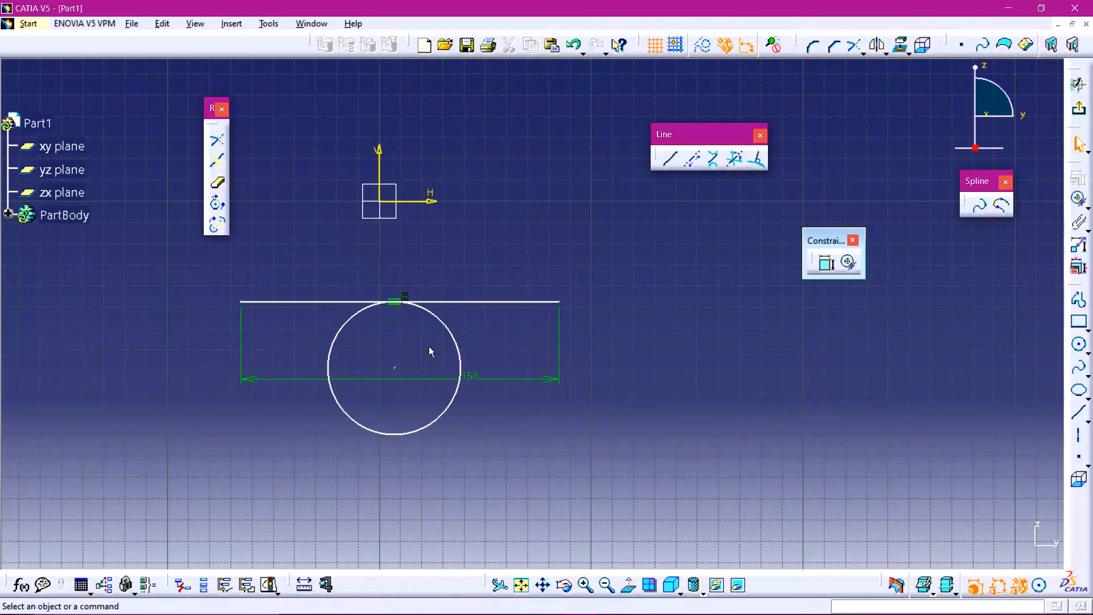
{"action": "mouse_move", "coordinate": [397, 303]}
{"action": "middle_mouse_down"}
{"action": "mouse_move", "coordinate": [395, 254]}
{"action": "mouse_move", "coordinate": [532, 271]}
{"action": "middle_mouse_up"}
{"action": "left_click", "coordinate": [397, 303]}
{"action": "scroll", "coordinate": [531, 271], "scroll_direction": "up", "scroll_amount": 1}
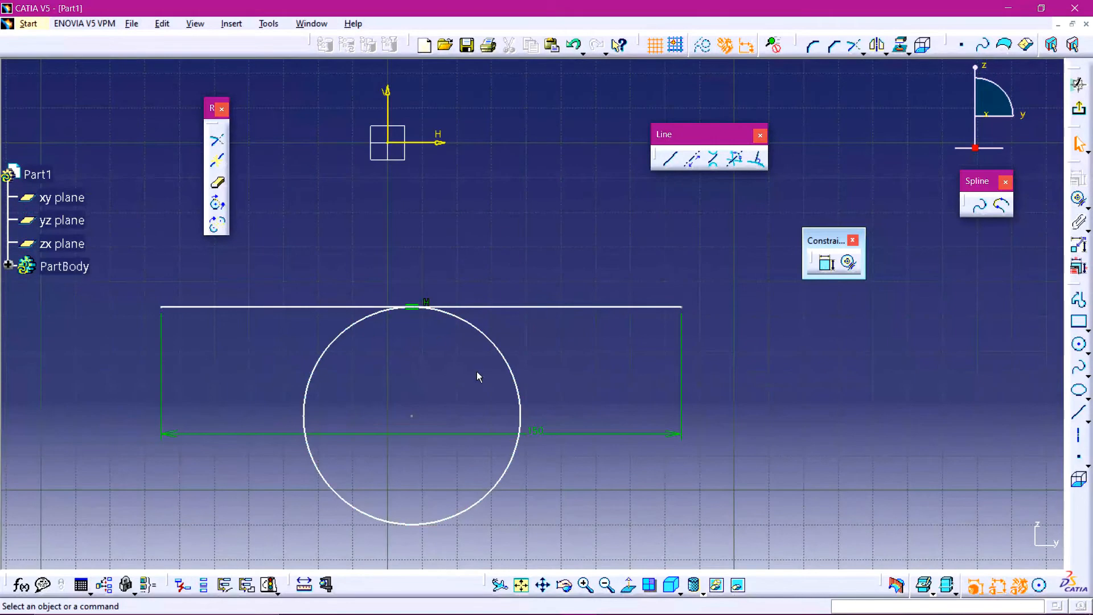
Sketch a circle of about 13.7 mm radius beyond the line's right end and a larger circle overlapping that end.
{"action": "left_click", "coordinate": [1081, 348]}
{"action": "left_click", "coordinate": [796, 399]}
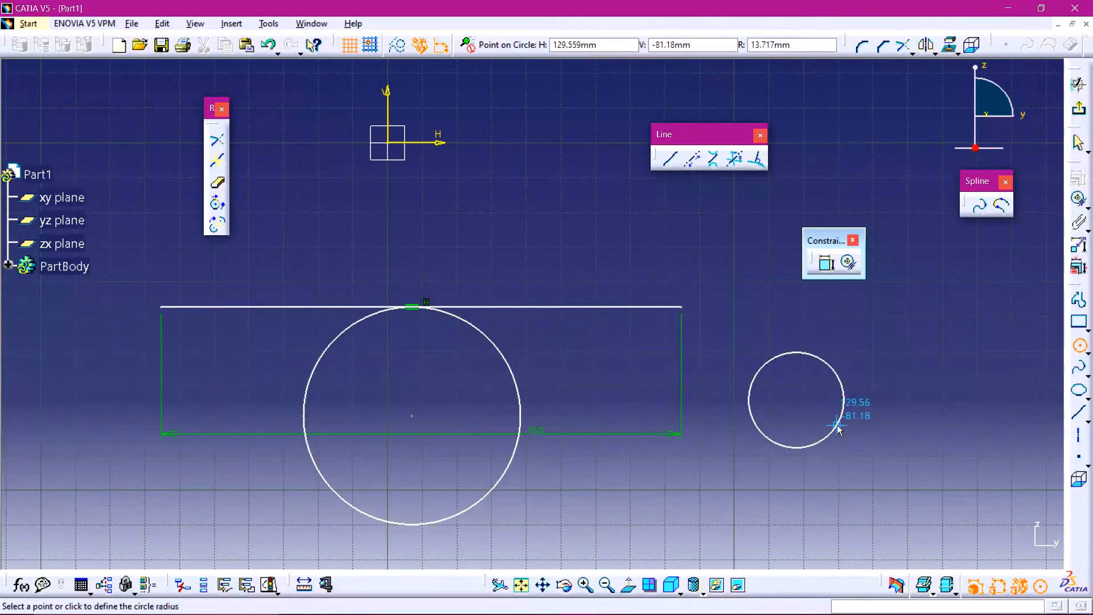
{"action": "left_click", "coordinate": [840, 418]}
{"action": "left_click", "coordinate": [1080, 345]}
{"action": "left_click", "coordinate": [660, 284]}
{"action": "left_click", "coordinate": [704, 318]}
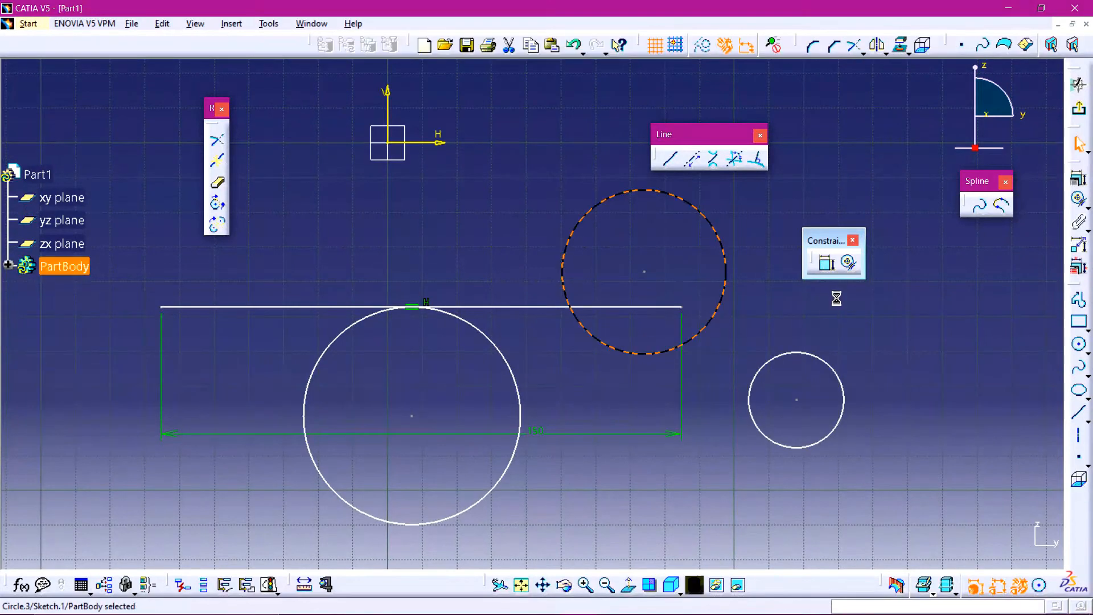
Apply a contact constraint between the larger circle at the line's right end and the small circle to make them concentric.
{"action": "left_click", "coordinate": [850, 264]}
{"action": "left_click", "coordinate": [716, 314]}
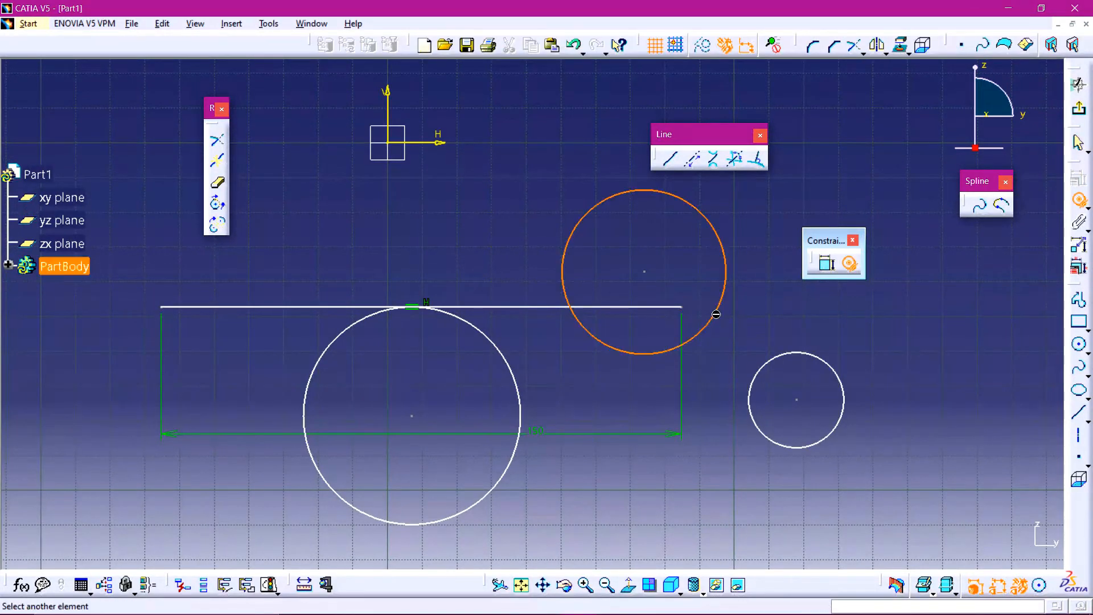
{"action": "left_click", "coordinate": [781, 355]}
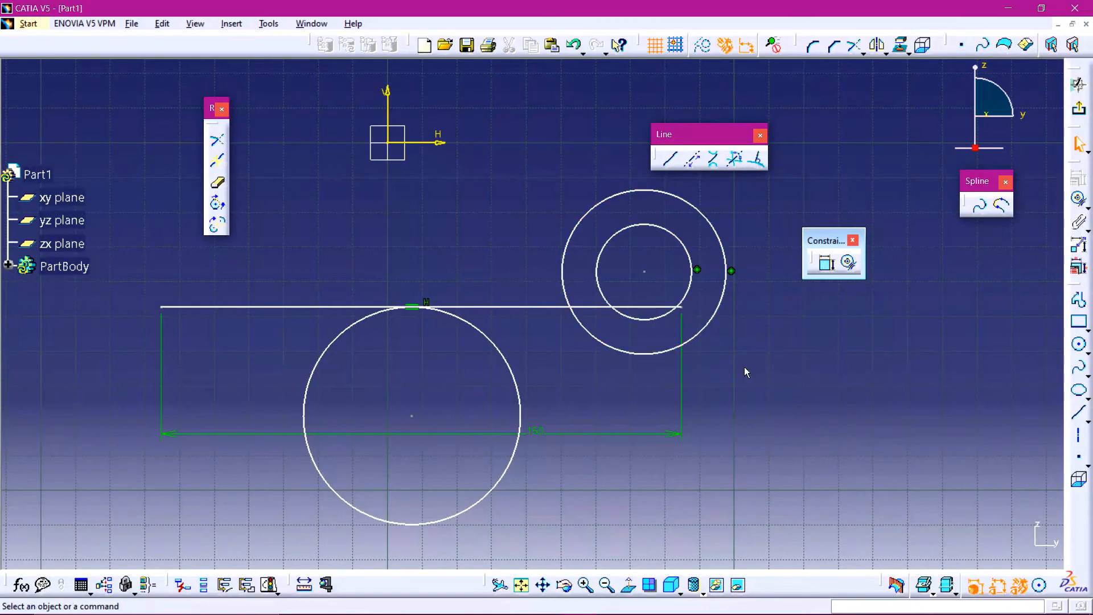
Switch to Notepad and add "I hope you have understood this command also." and a new paragraph "Now come to our next command.".
{"action": "key", "text": "alt+Tab"}
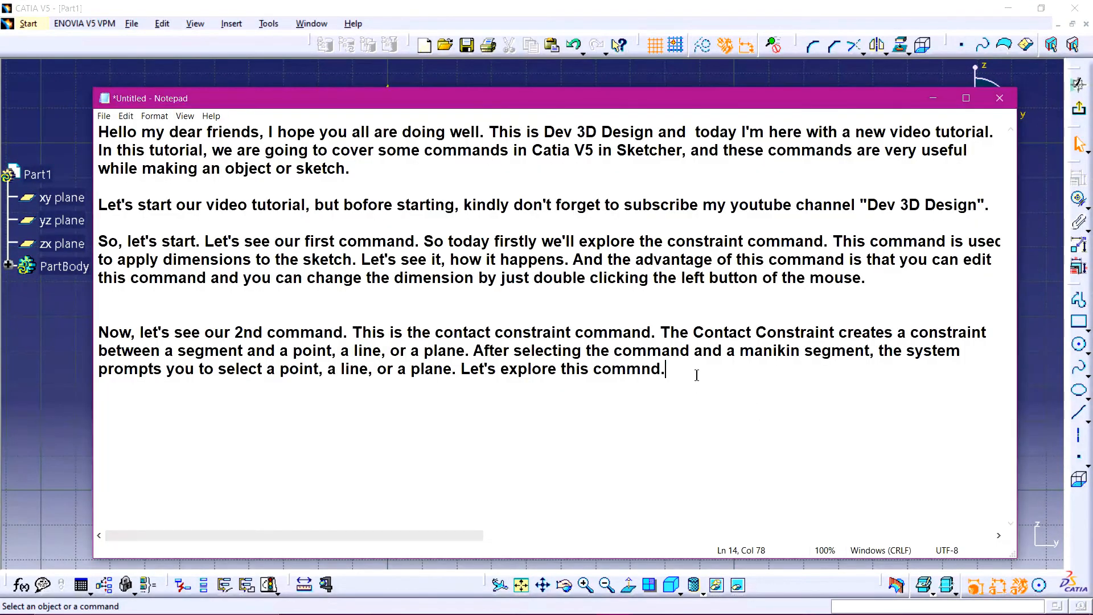
{"action": "type", "text": "I hope you have understoo"}
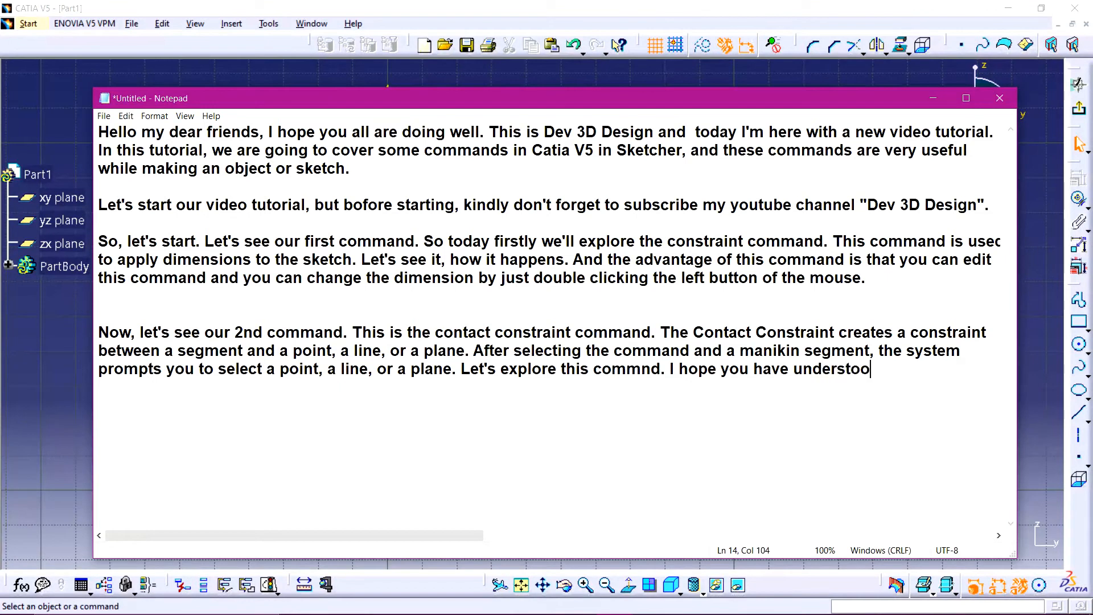
{"action": "type", "text": "d this command"}
{"action": "key", "text": "Return"}
{"action": "type", "text": "alsoNowo"}
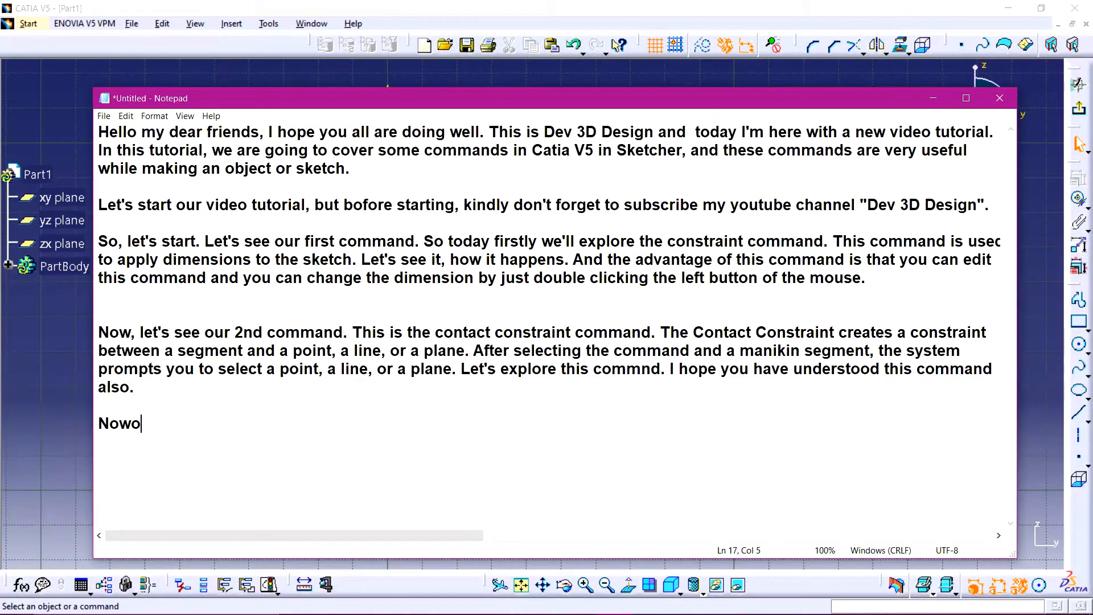
{"action": "key", "text": "BackSpace"}
{"action": "type", "text": "come to our next com"}
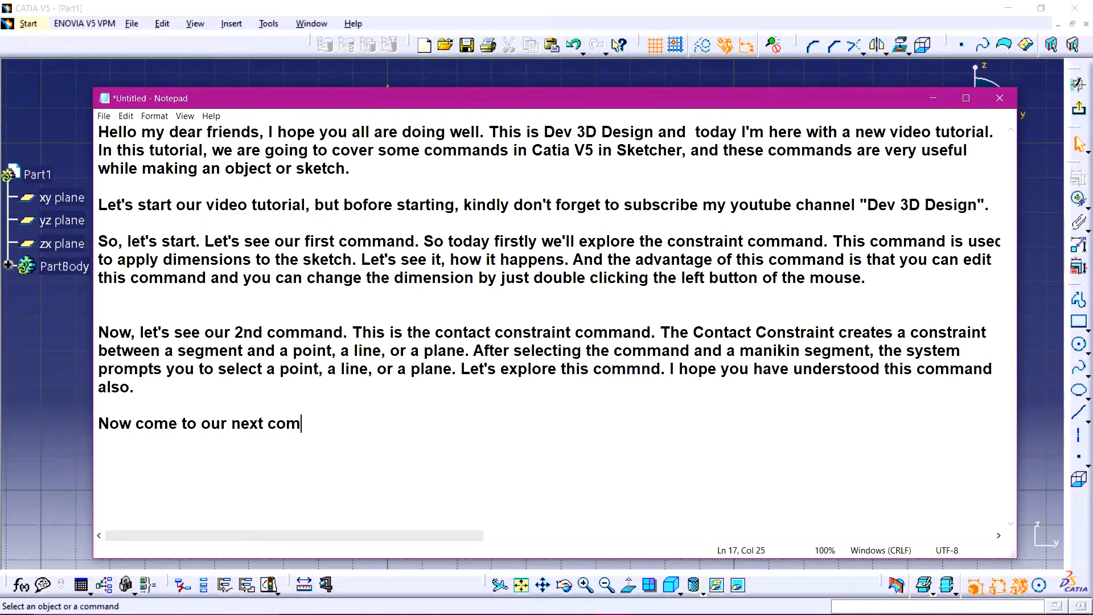
{"action": "type", "text": "mand."}
Return to CATIA and detach the Fix Together constraint toolset, placing it as a floating palette in the sketch area.
{"action": "left_click", "coordinate": [46, 310]}
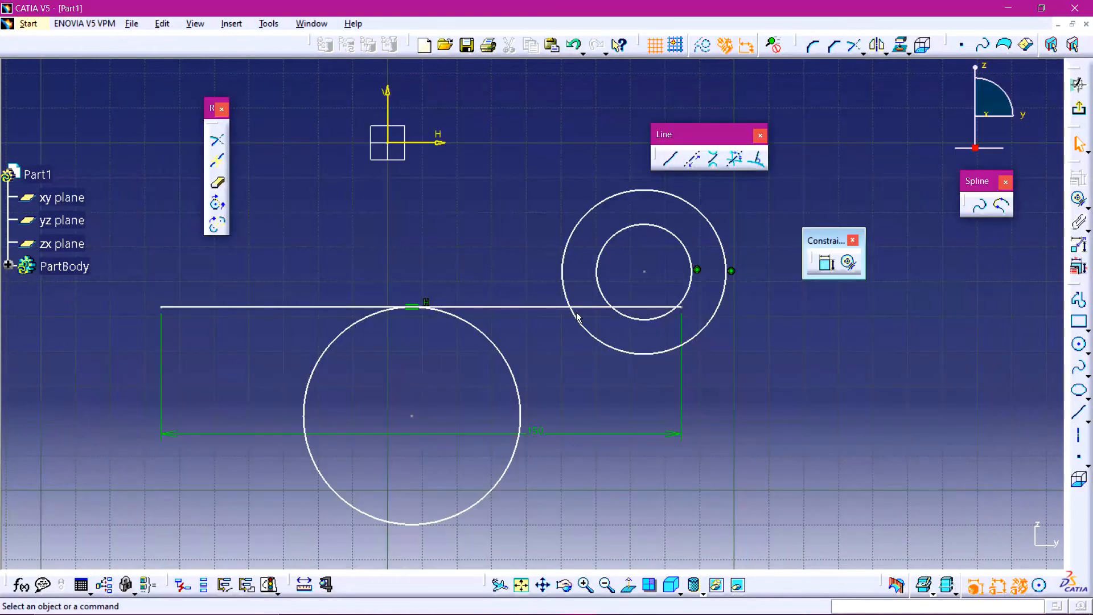
{"action": "left_click", "coordinate": [1088, 232]}
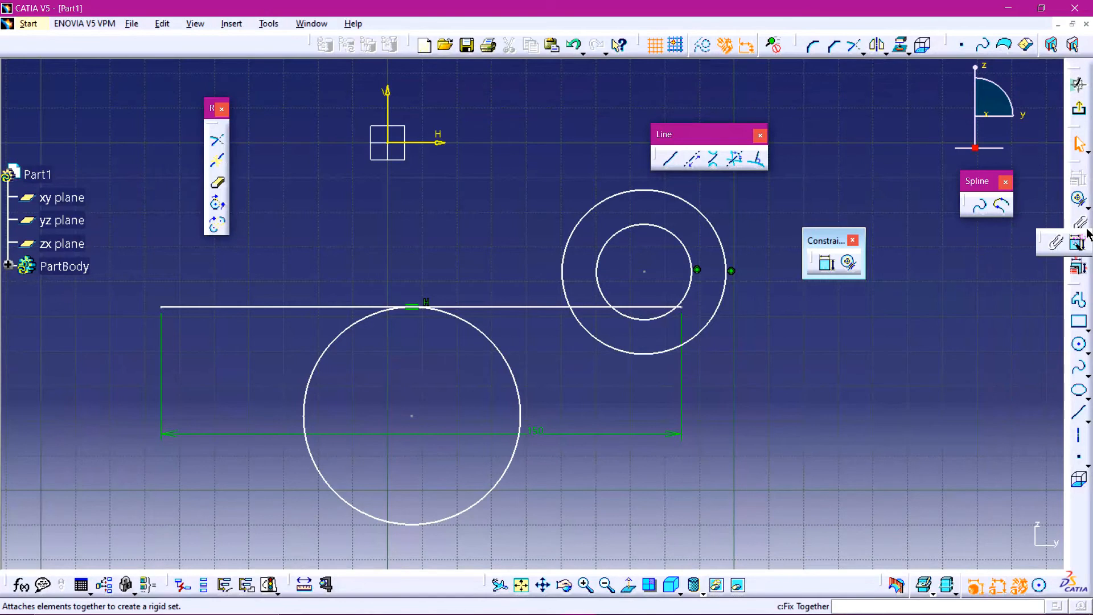
{"action": "left_click_drag", "start_coordinate": [1049, 241], "coordinate": [891, 342]}
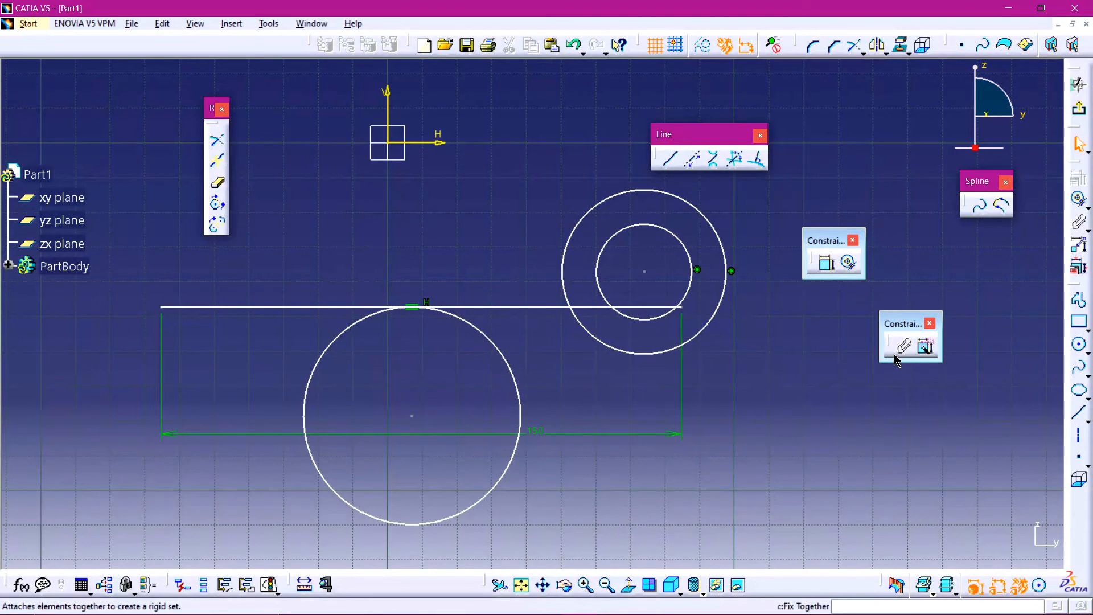
In Notepad, add "Our next command is the fix together command. It fixes together to sketch or line or circle. Let's see it." and return to CATIA.
{"action": "key", "text": "alt+Tab"}
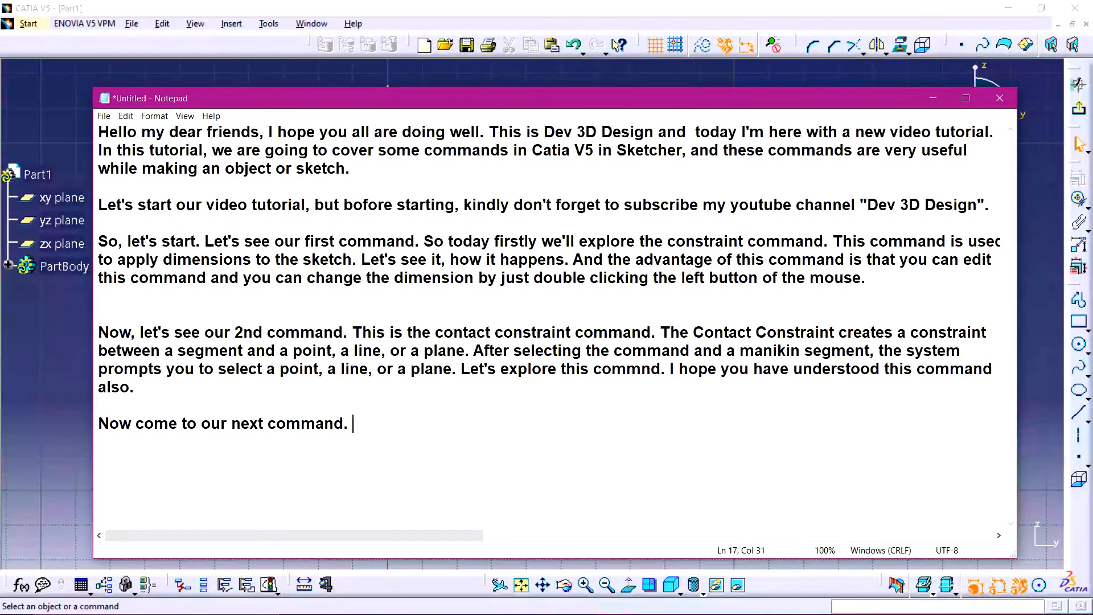
{"action": "type", "text": "Our next command is the fix together command. It fixes together to sketch or line or circle. Let's see it."}
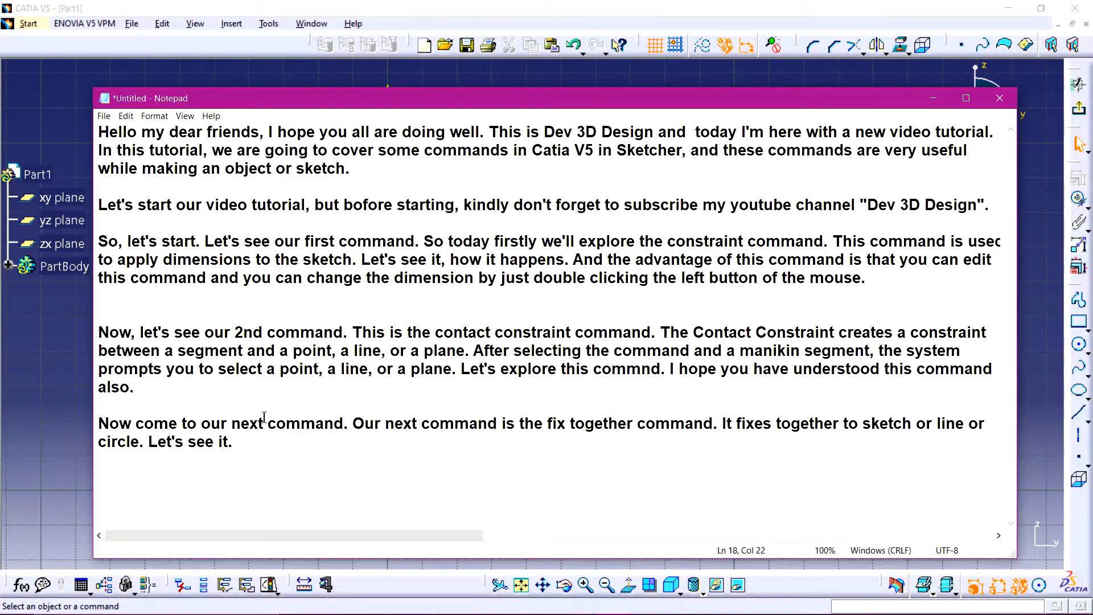
{"action": "key", "text": "alt+Tab"}
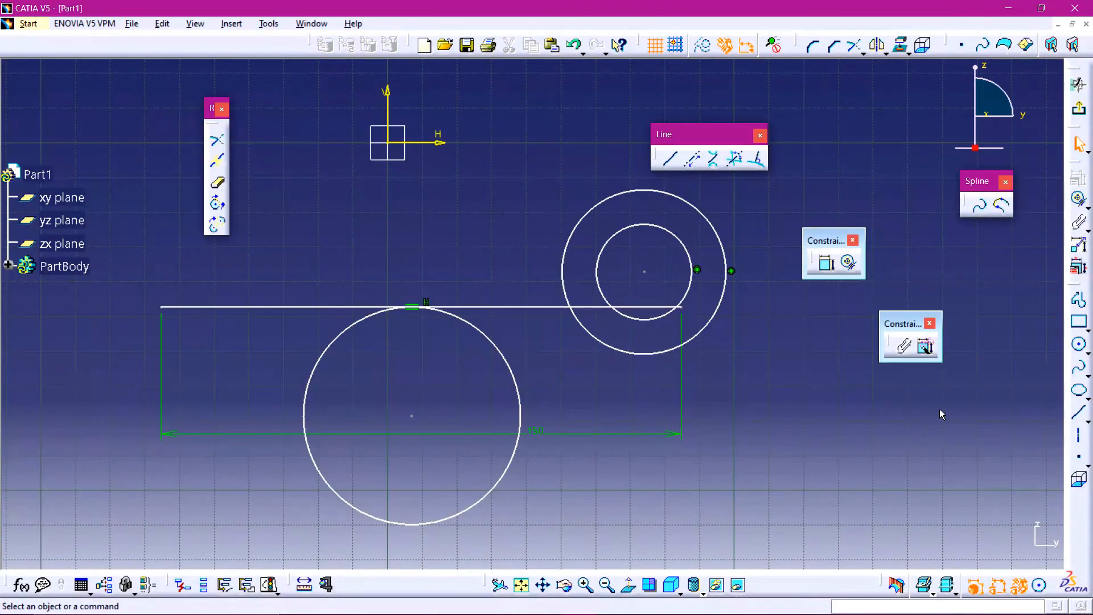
Fix the two concentric circles together as a rigid set with Fix Together.
{"action": "left_click", "coordinate": [904, 348]}
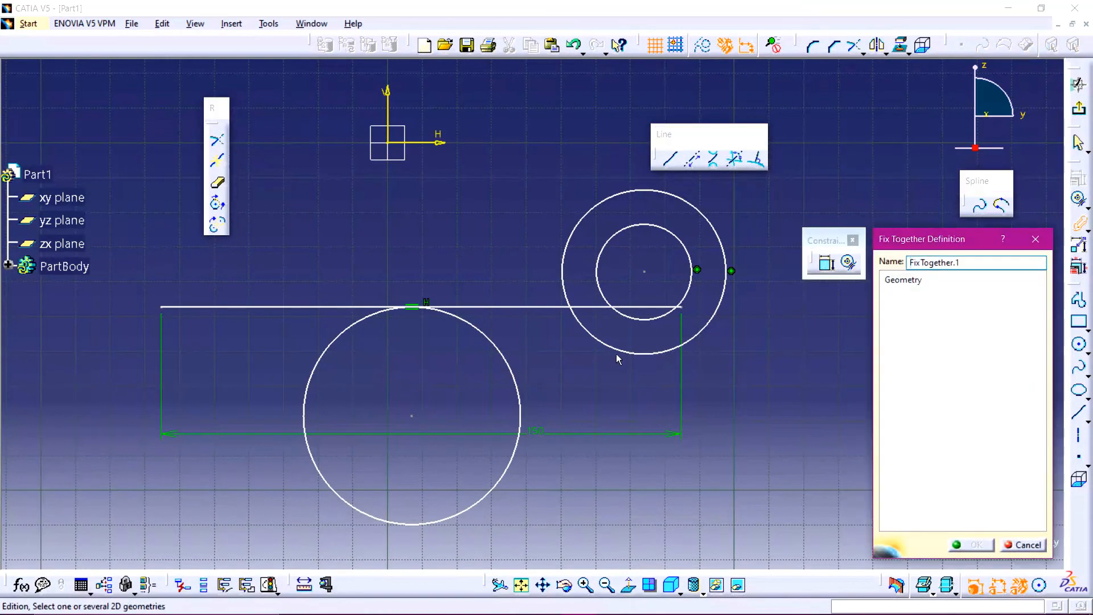
{"action": "left_click", "coordinate": [666, 358]}
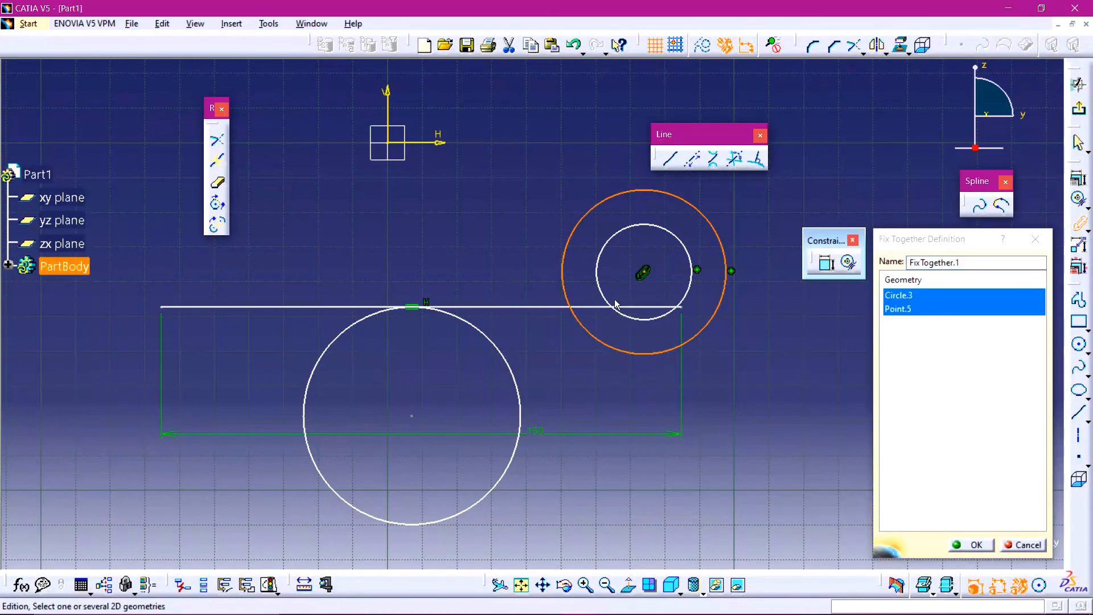
{"action": "left_click", "coordinate": [601, 289]}
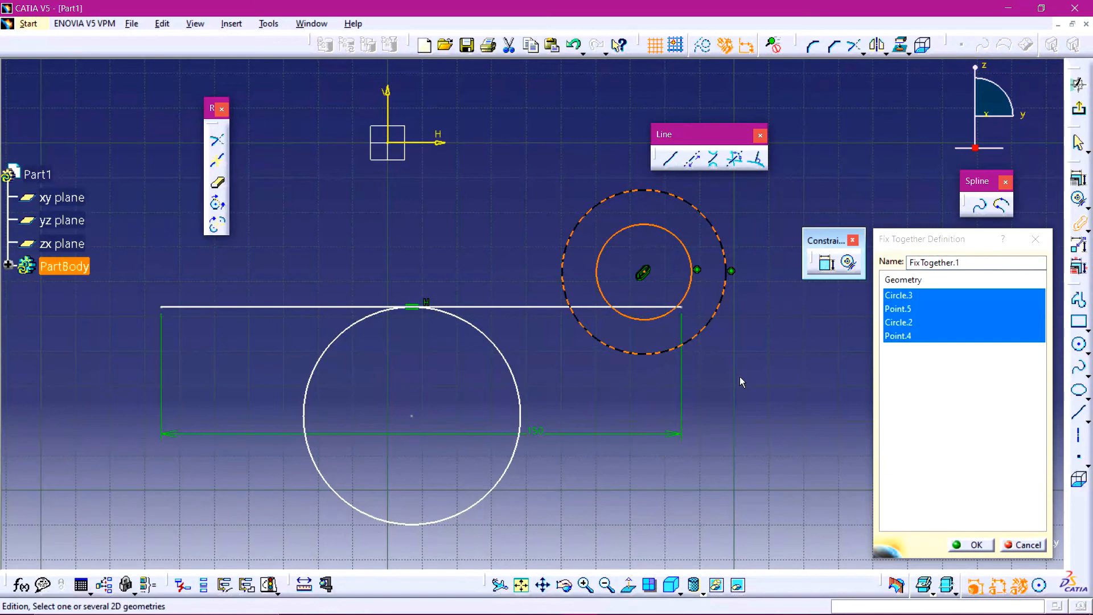
{"action": "left_click", "coordinate": [983, 545]}
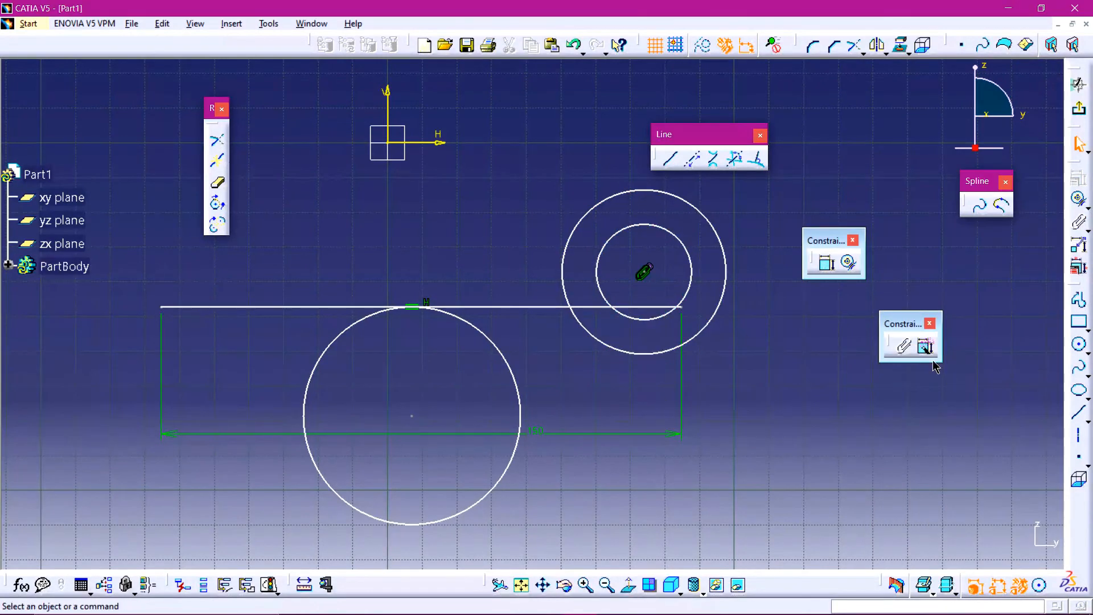
Fix the circle below the line and the 150 mm line together with Fix Together.
{"action": "left_click", "coordinate": [906, 345]}
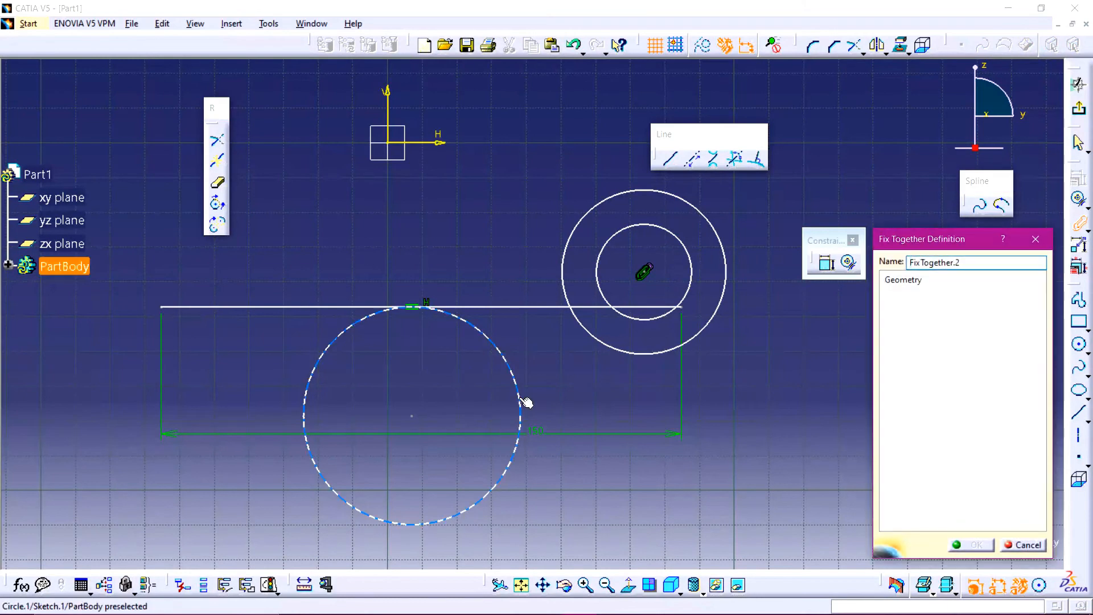
{"action": "left_click", "coordinate": [525, 402]}
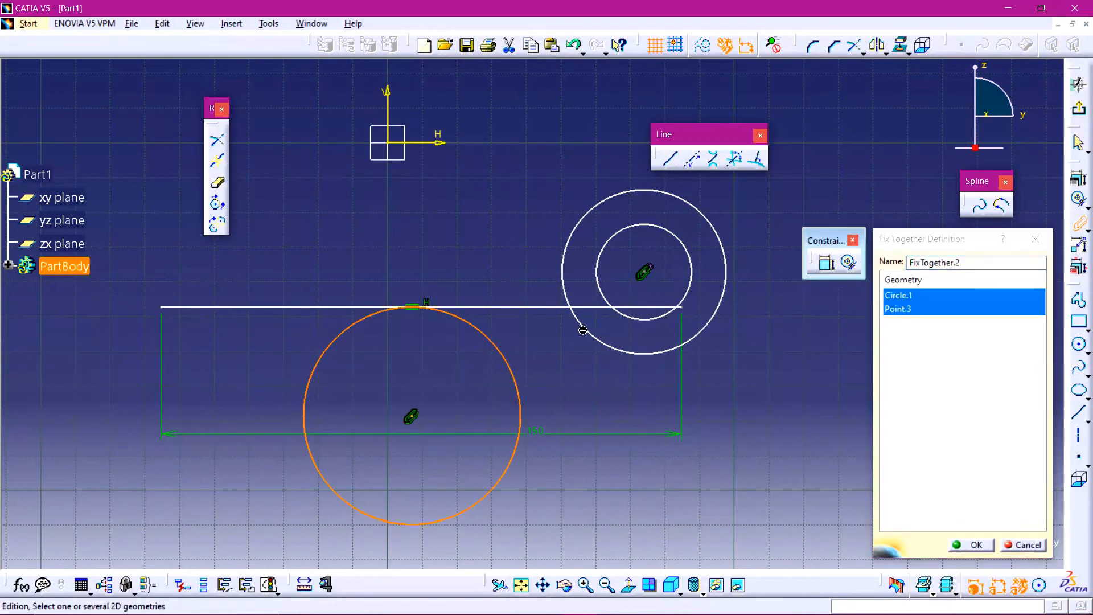
{"action": "left_click", "coordinate": [539, 307]}
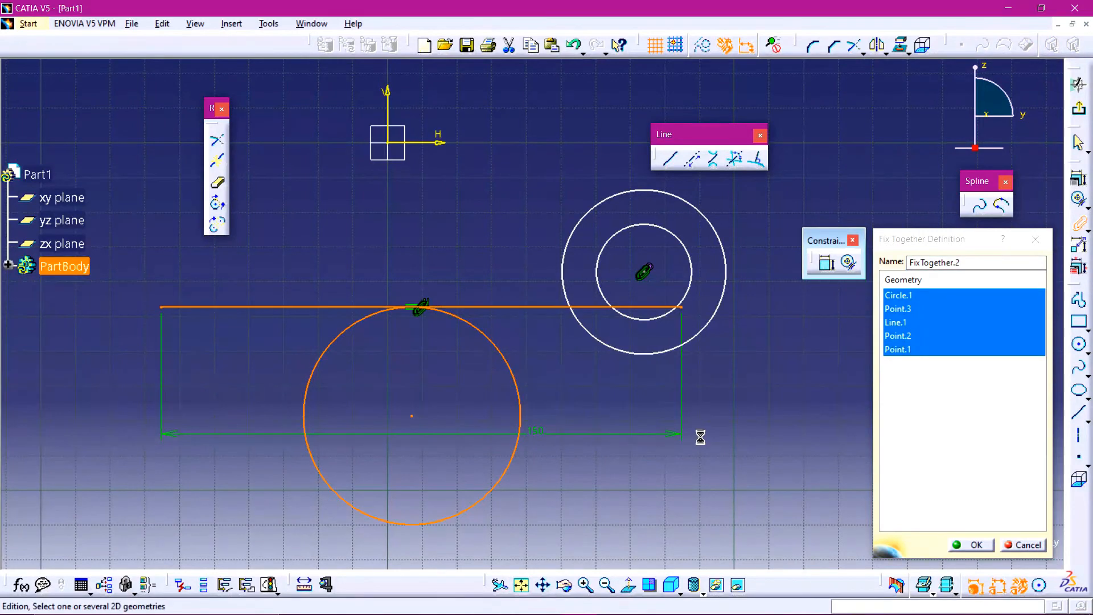
{"action": "left_click", "coordinate": [967, 545]}
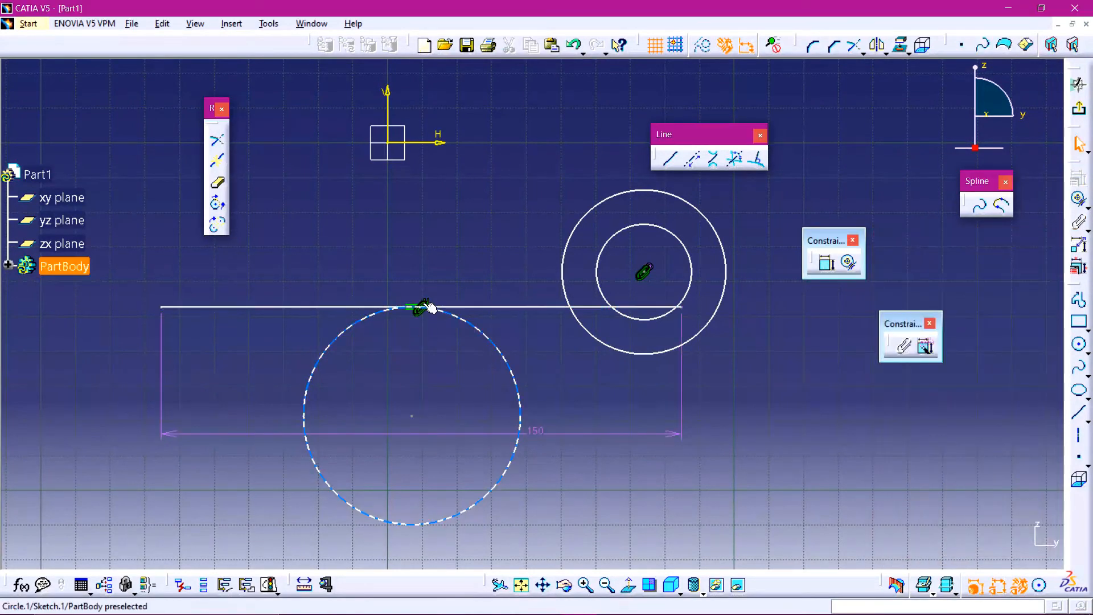
{"action": "left_click", "coordinate": [423, 308]}
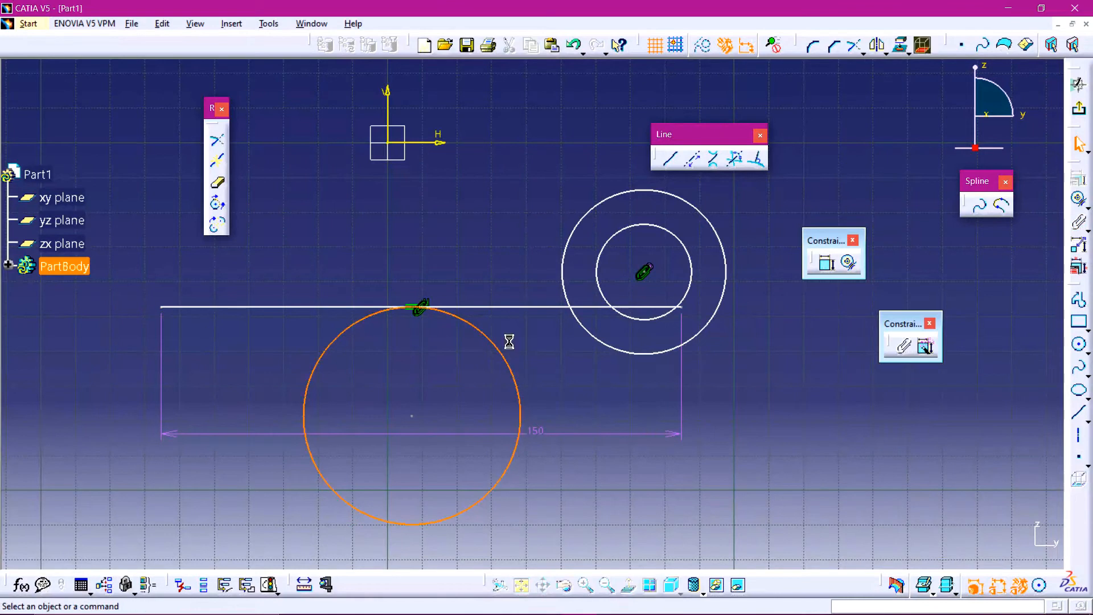
Sketch a circle of about 25 mm radius in the empty area right of the existing geometry and a slightly smaller circle beside it.
{"action": "mouse_move", "coordinate": [931, 367]}
{"action": "middle_mouse_down"}
{"action": "mouse_move", "coordinate": [544, 354]}
{"action": "mouse_move", "coordinate": [459, 315]}
{"action": "middle_mouse_up"}
{"action": "left_click", "coordinate": [1080, 345]}
{"action": "left_click", "coordinate": [359, 374]}
{"action": "left_click", "coordinate": [436, 417]}
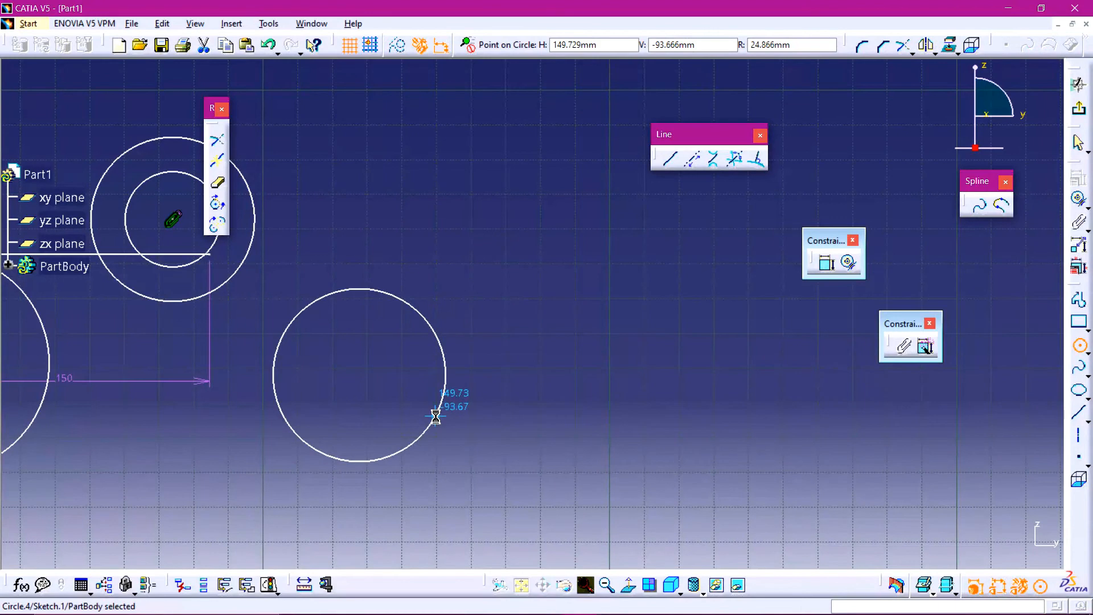
{"action": "left_click", "coordinate": [1080, 345]}
{"action": "left_click", "coordinate": [524, 315]}
{"action": "left_click", "coordinate": [594, 339]}
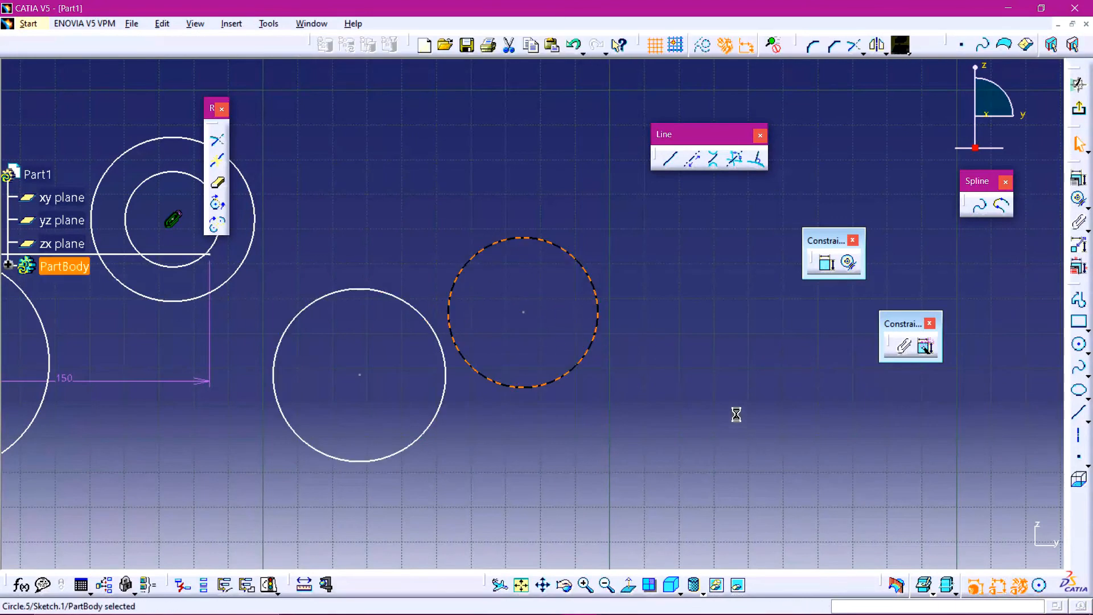
Fix the two new side-by-side circles together and move them as one set away from the existing geometry.
{"action": "left_click", "coordinate": [903, 346]}
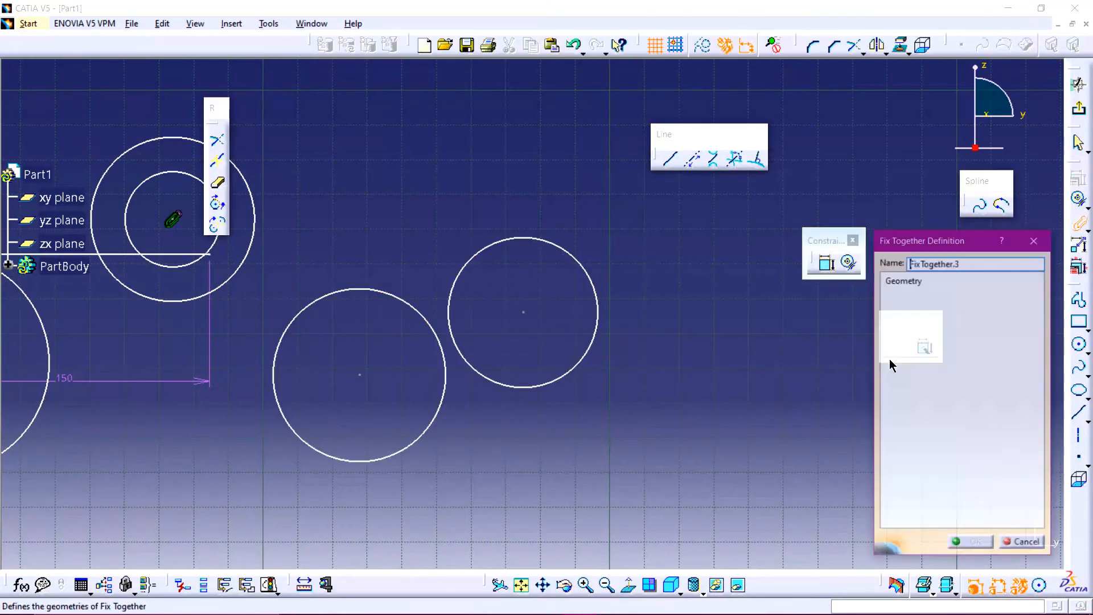
{"action": "left_click", "coordinate": [437, 429]}
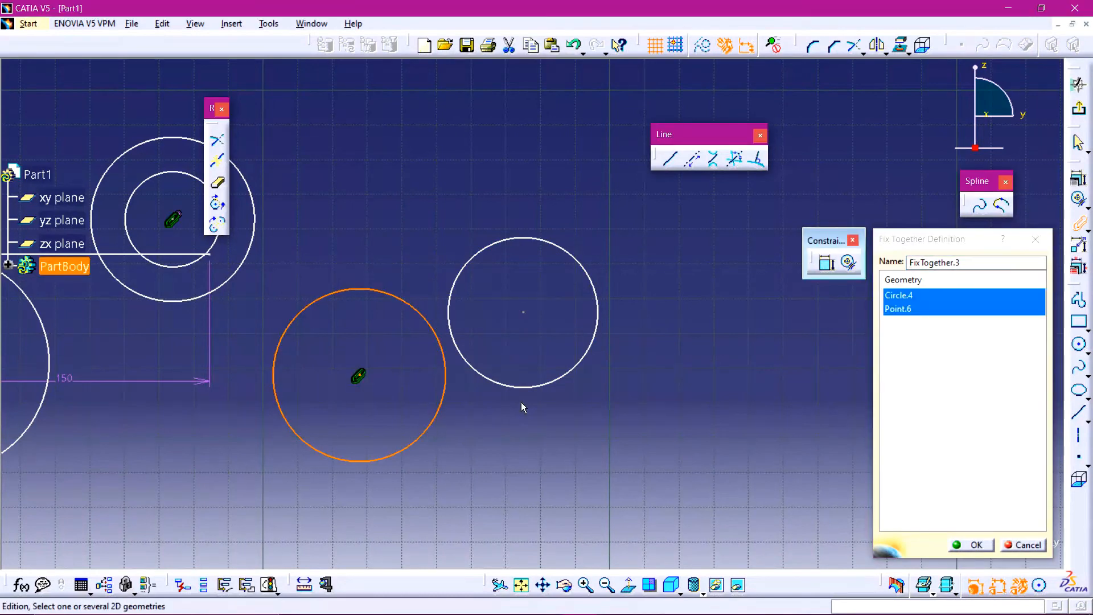
{"action": "left_click", "coordinate": [526, 387]}
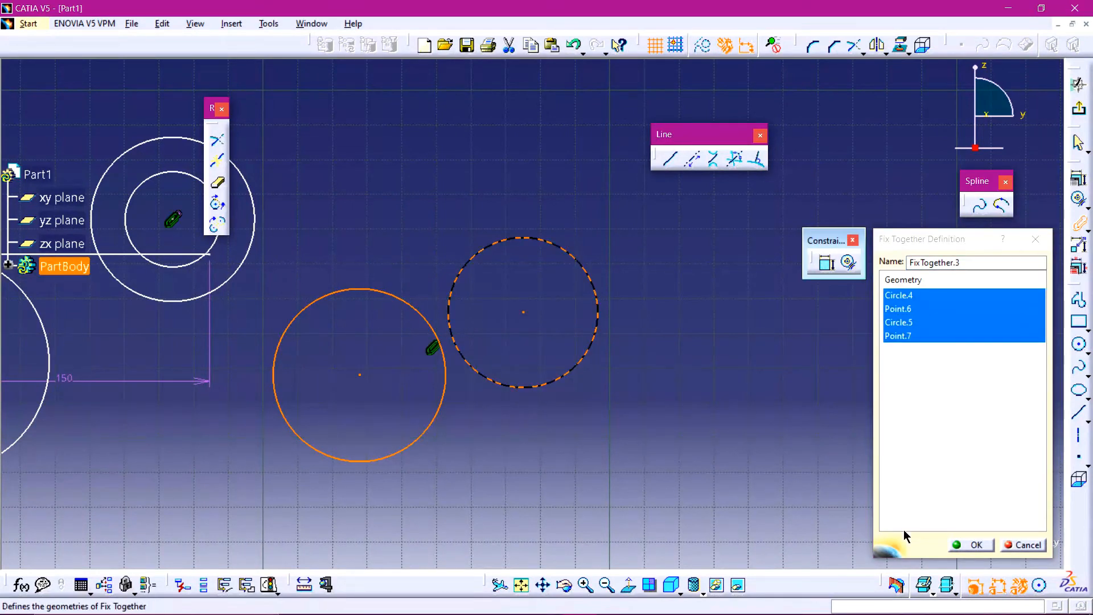
{"action": "left_click", "coordinate": [972, 545]}
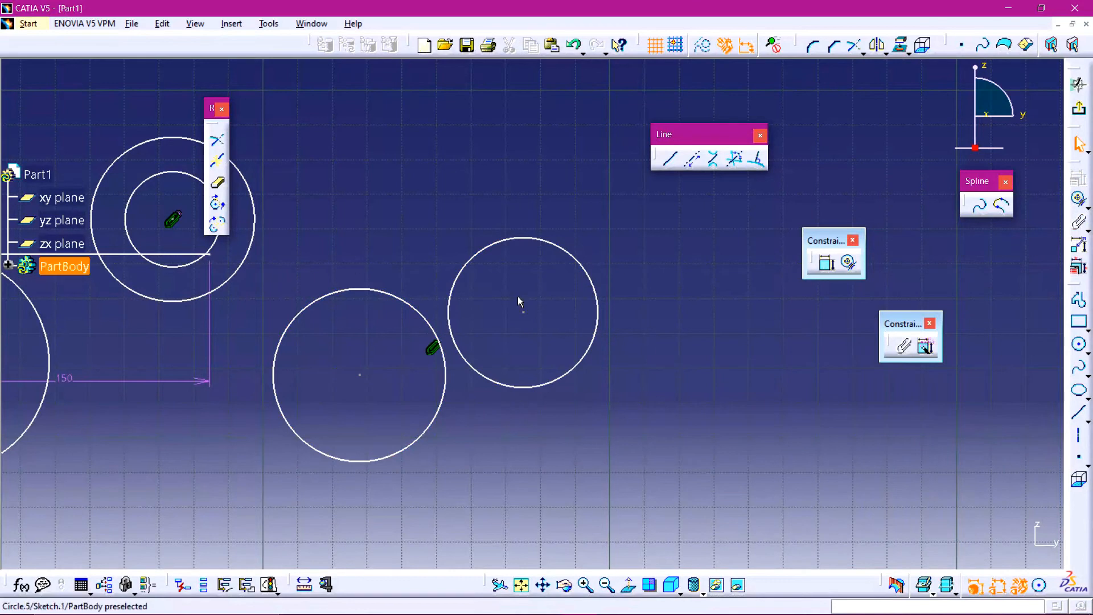
{"action": "left_click_drag", "start_coordinate": [490, 382], "coordinate": [629, 440]}
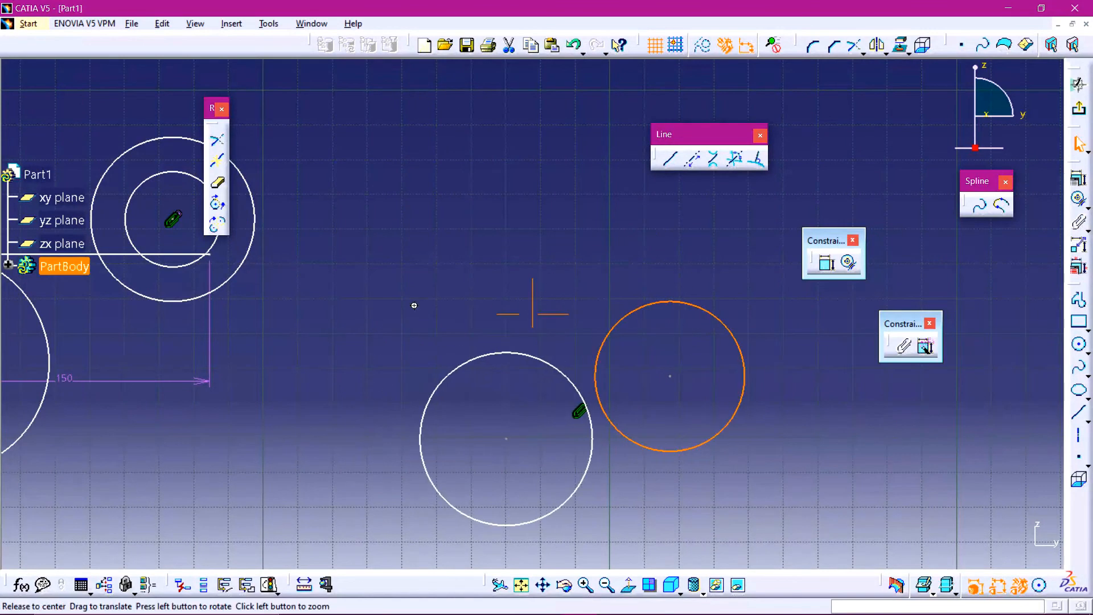
Move the concentric-circle set away from the line, and shift the circle-and-line set as one unit.
{"action": "middle_click_drag", "start_coordinate": [531, 305], "coordinate": [827, 351]}
{"action": "left_click_drag", "start_coordinate": [519, 340], "coordinate": [659, 392]}
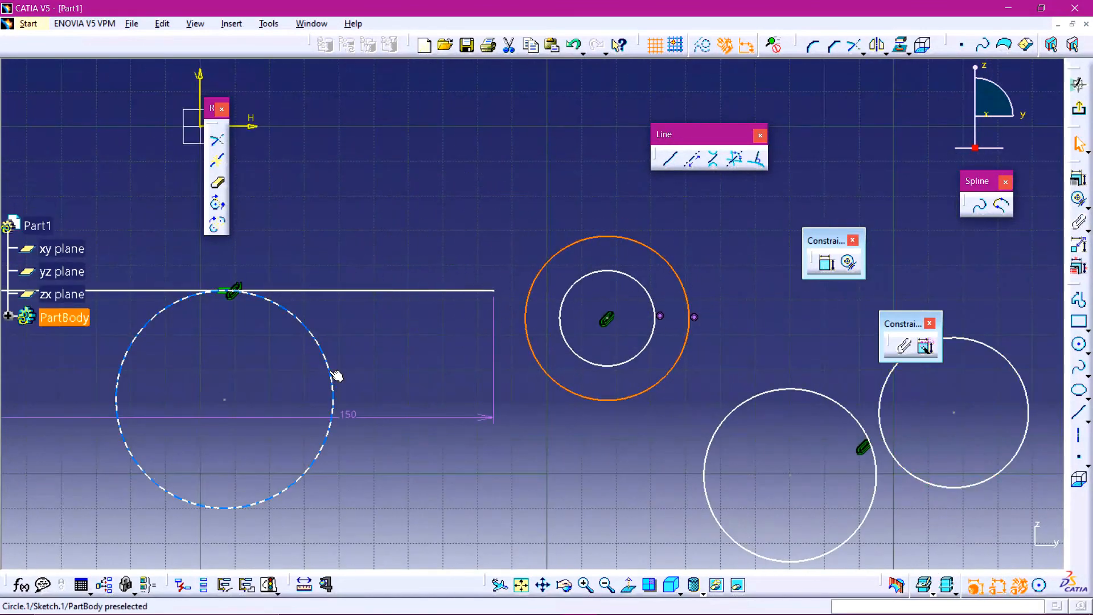
{"action": "left_click_drag", "start_coordinate": [336, 376], "coordinate": [360, 355]}
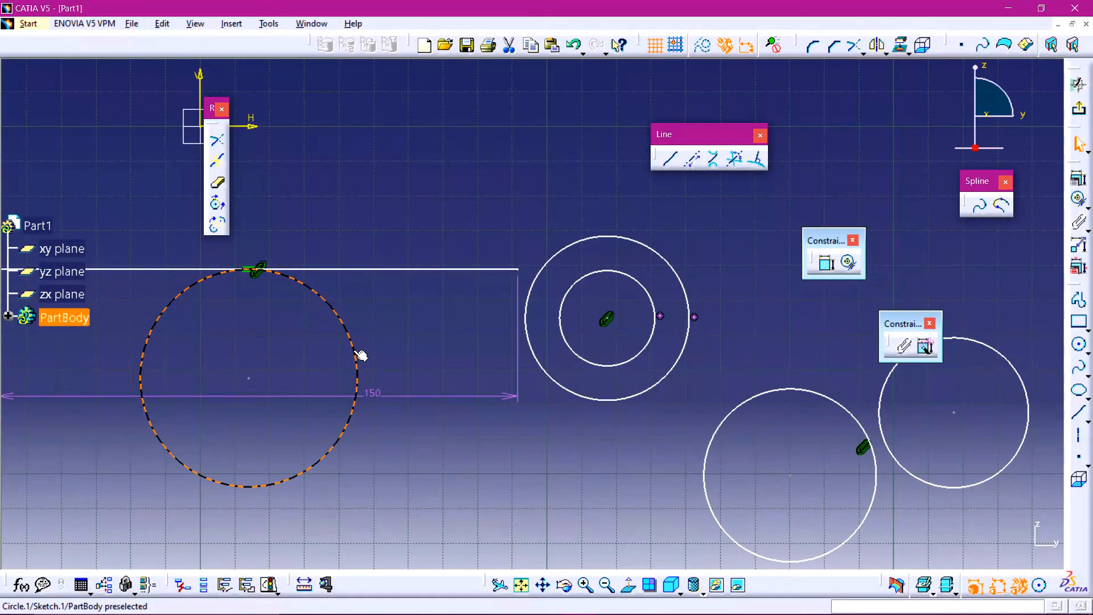
Switch to Notepad and add "So you saw this command that it generally combines two or more profiles together." and "Now let's see our next command.".
{"action": "key", "text": "alt+Tab"}
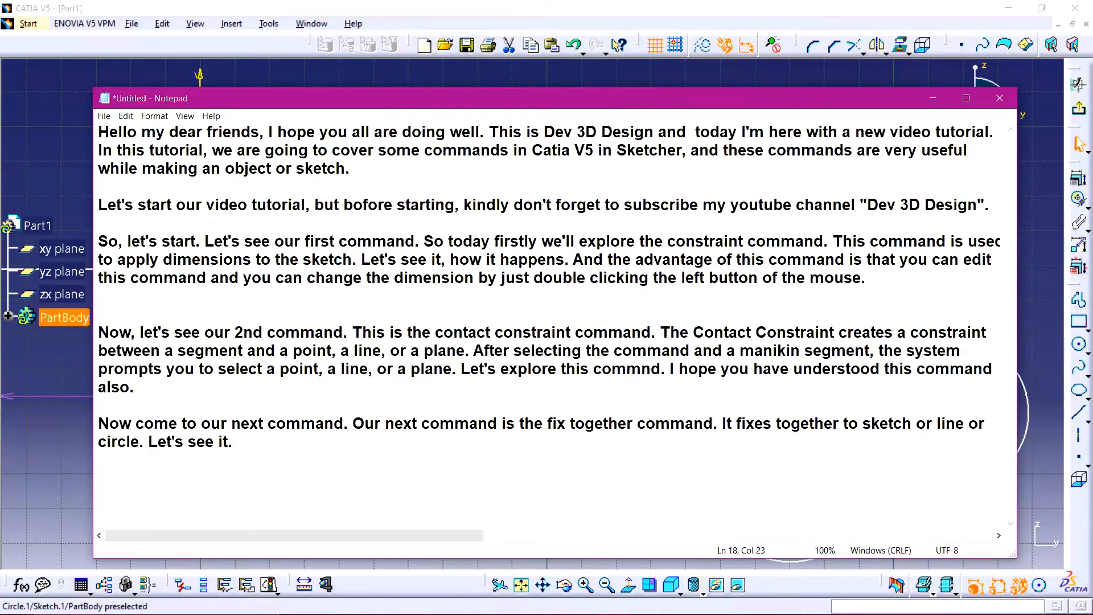
{"action": "type", "text": "So you saw this command that it generally combines two or more "}
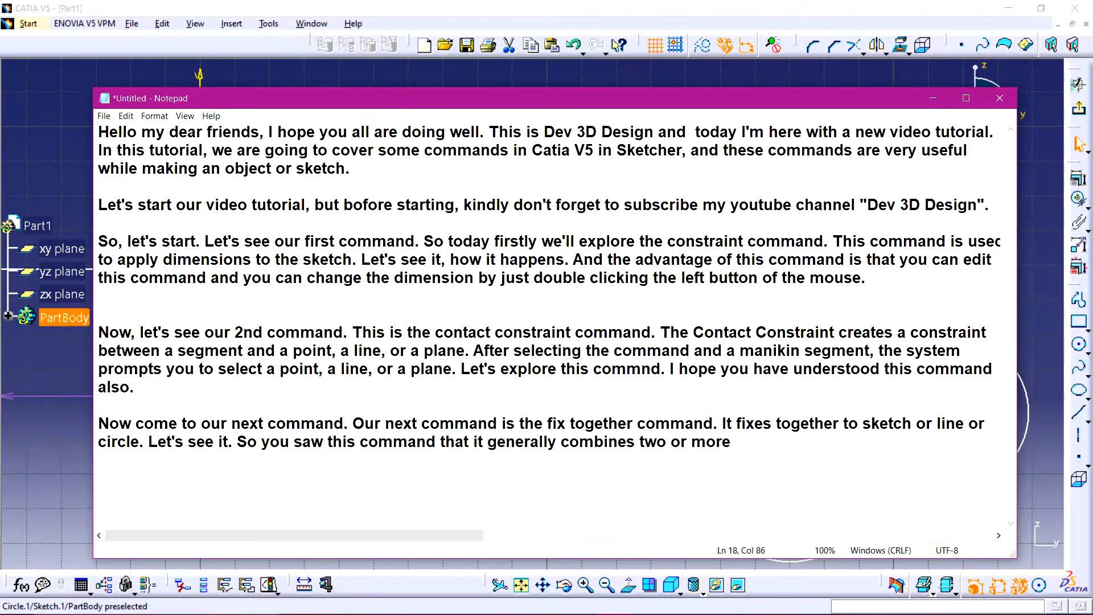
{"action": "type", "text": "profiles together.   "}
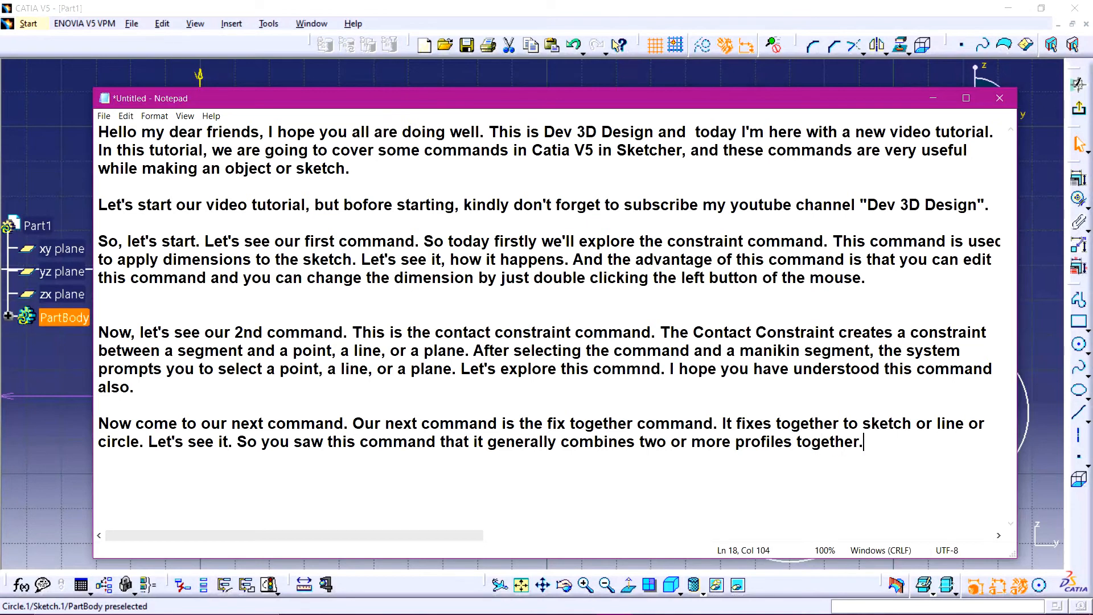
{"action": "type", "text": "Now let's see o"}
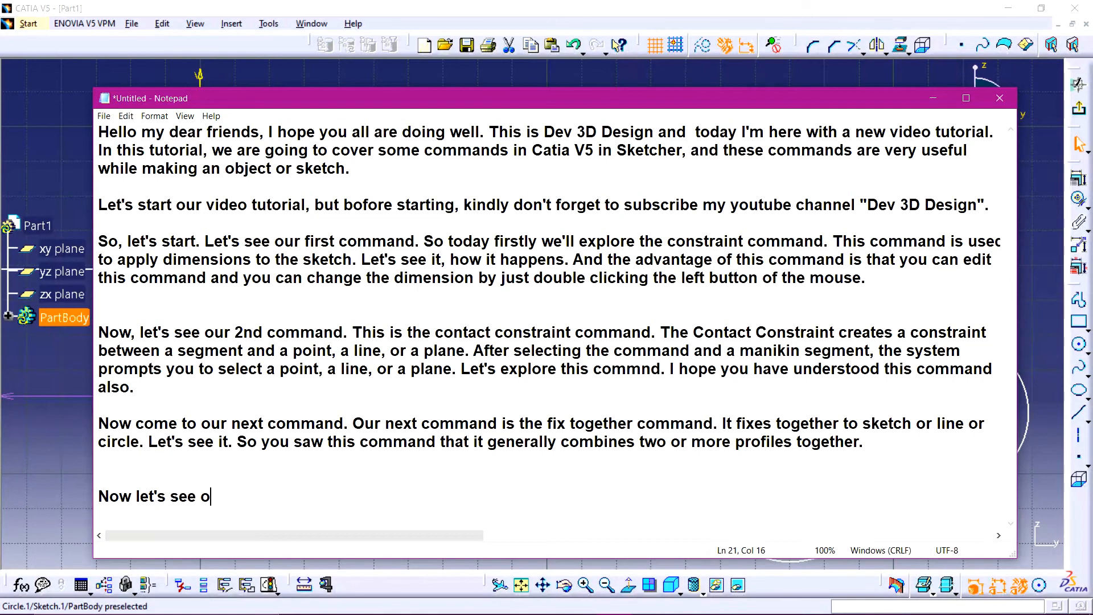
{"action": "type", "text": "ur next comm"}
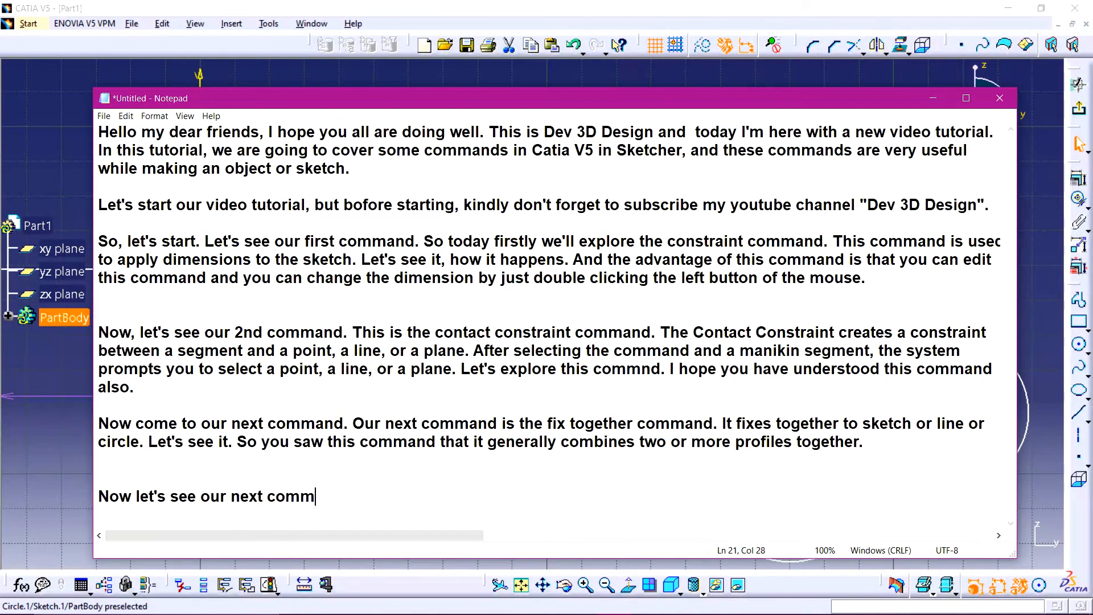
{"action": "type", "text": "and."}
Check the Auto Constraint command in CATIA and describe it in the Notepad notes as providing fixed, length, angle, radius and diameter constraints to the sketch.
{"action": "key", "text": "alt+Tab"}
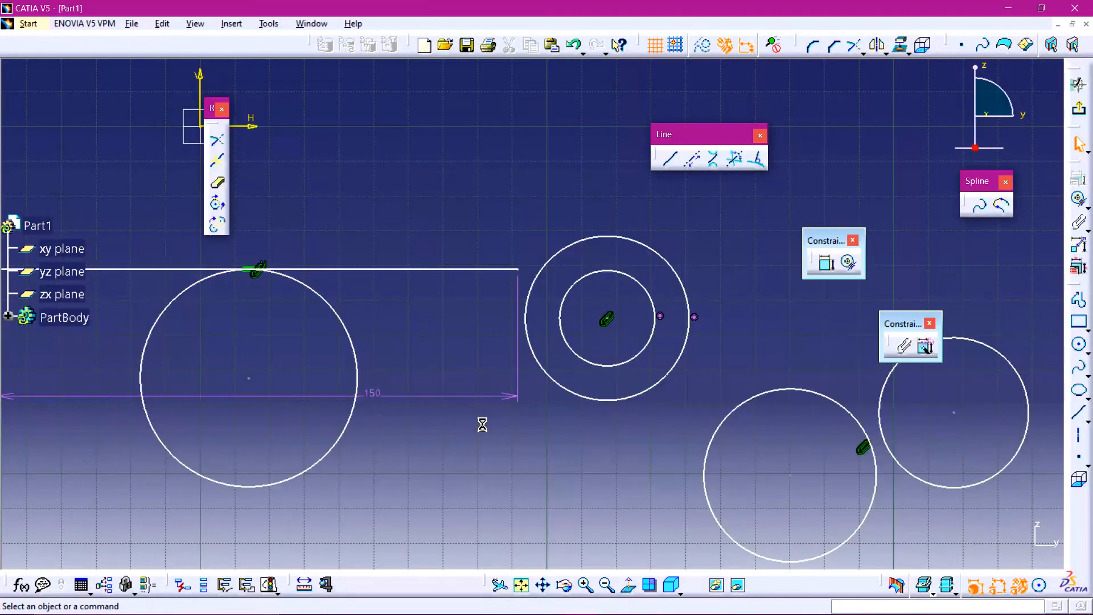
{"action": "middle_click_drag", "start_coordinate": [463, 419], "coordinate": [29, 423]}
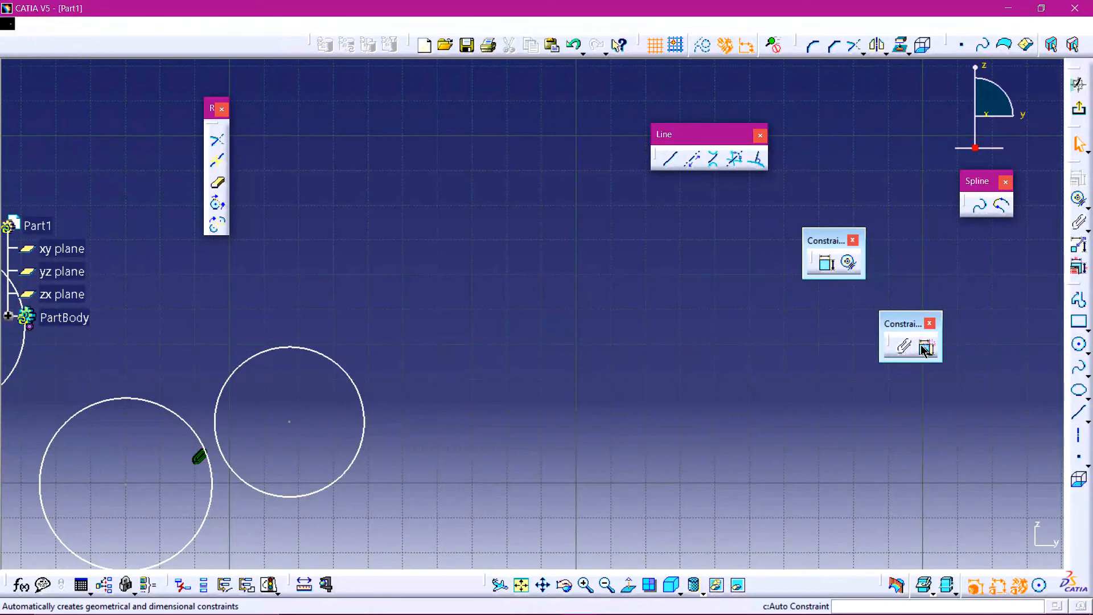
{"action": "key", "text": "alt+Tab"}
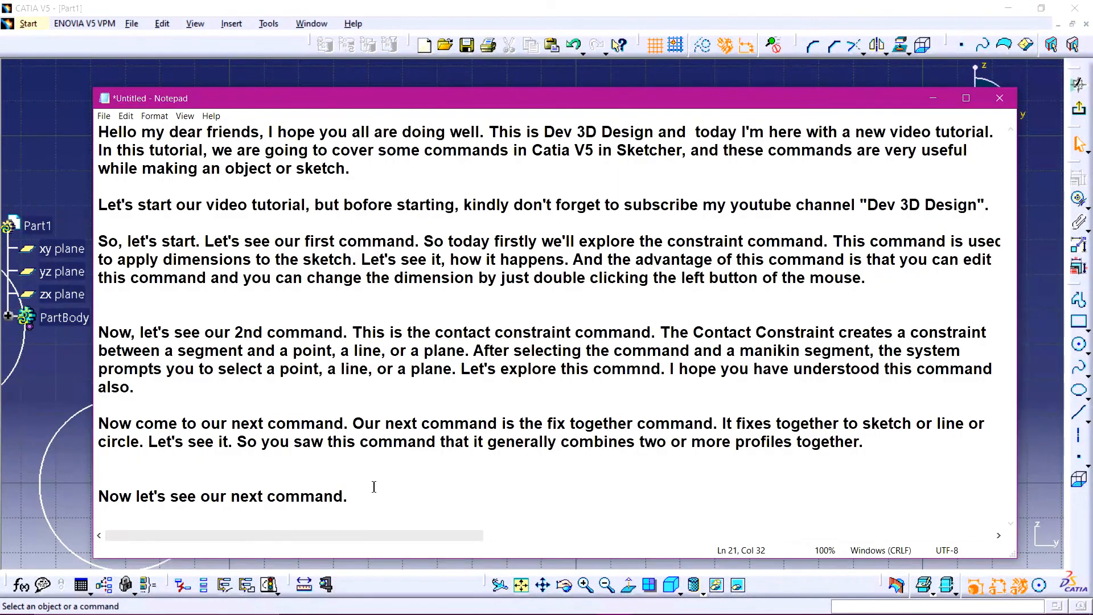
{"action": "type", "text": "This is the s"}
{"action": "type", "text": "ut"}
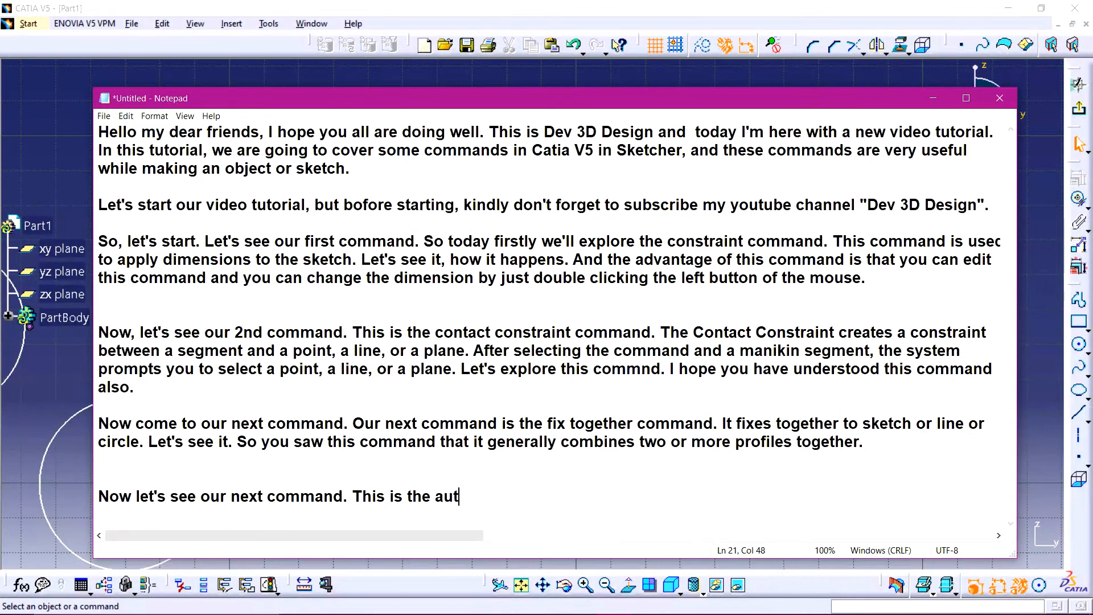
{"action": "type", "text": "o constraint command"}
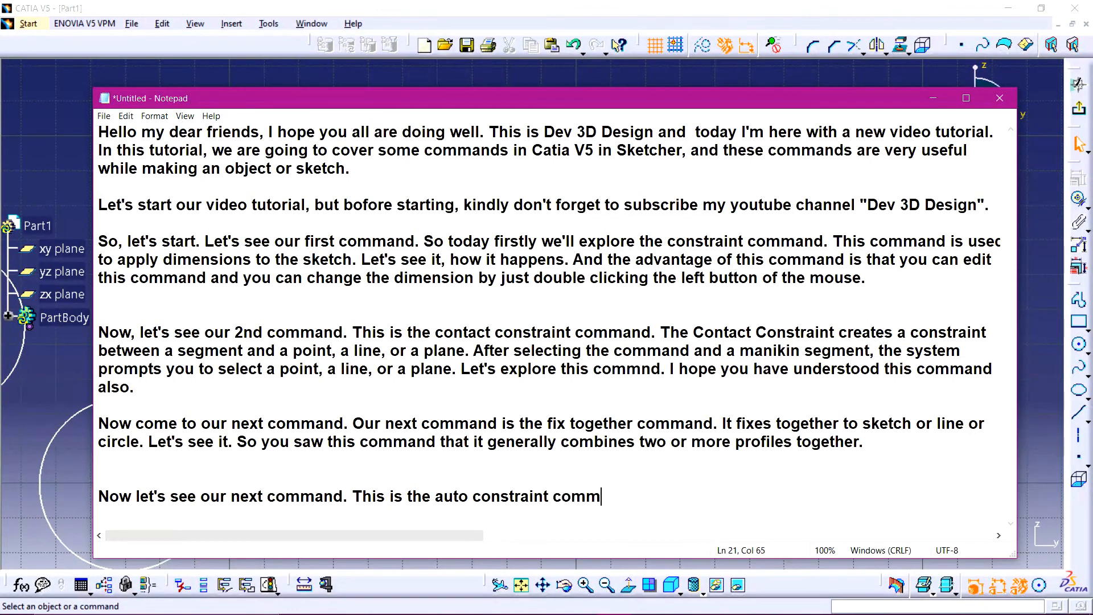
{"action": "type", "text": ". Auto constraint is used to provide the constraint to the sketch. The constraints may be fixed constraint, length, angle, radius, diameter constraint etc. which are used to make the components stick at a position with respect to the coordinate system."}
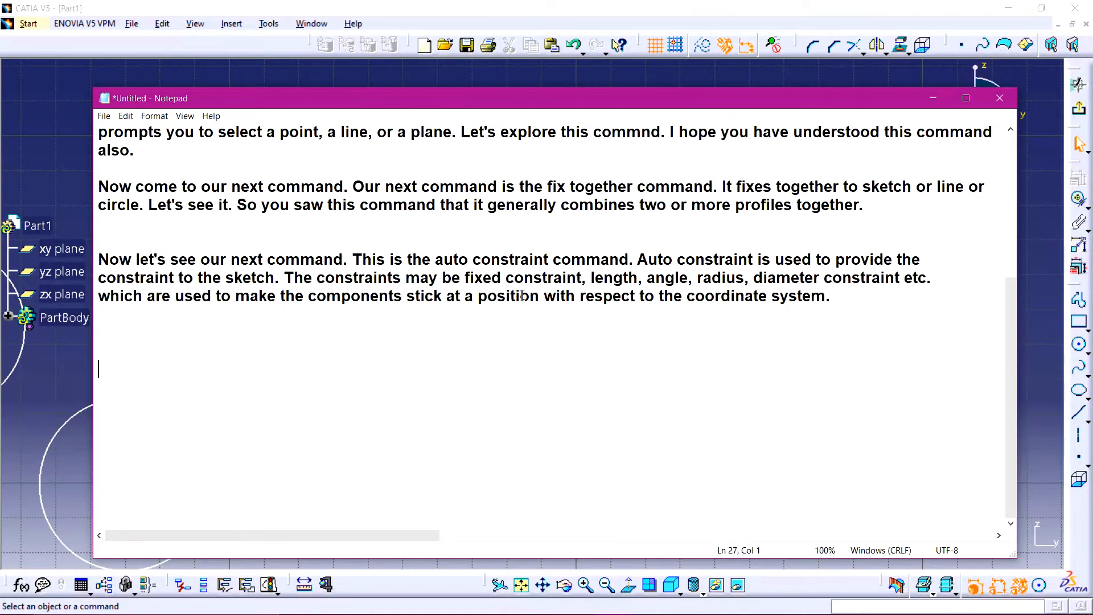
Switch to CATIA and apply a Chained Auto Constraint to the two side-by-side circles, with the larger circle as reference and the 150 mm line for symmetry.
{"action": "left_click", "coordinate": [62, 202]}
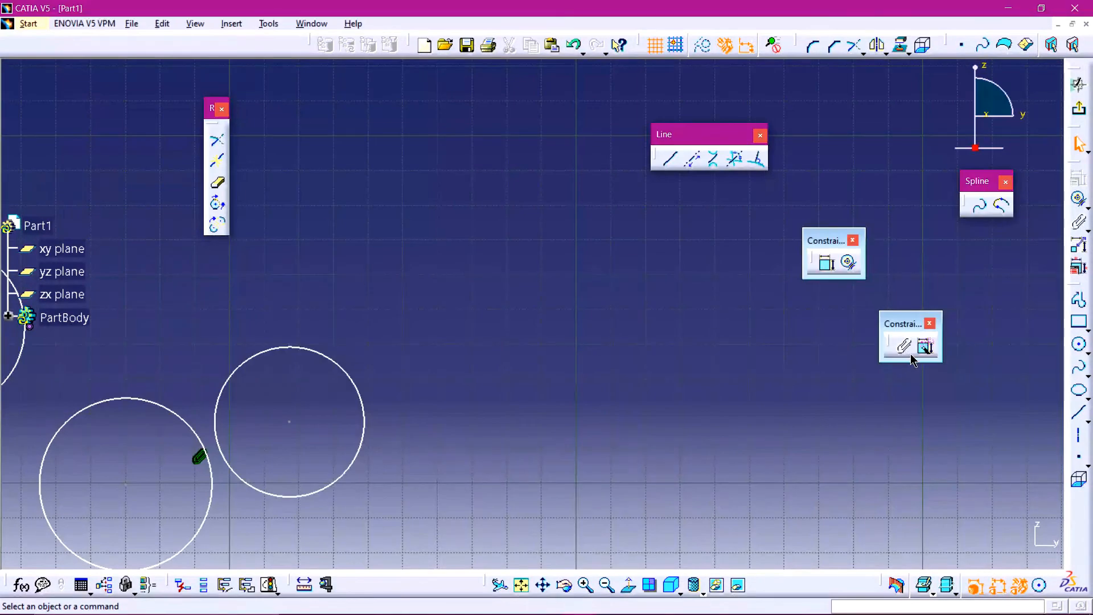
{"action": "mouse_move", "coordinate": [511, 369]}
{"action": "middle_mouse_down"}
{"action": "mouse_move", "coordinate": [532, 309]}
{"action": "mouse_move", "coordinate": [685, 335]}
{"action": "middle_mouse_up"}
{"action": "left_click", "coordinate": [925, 346]}
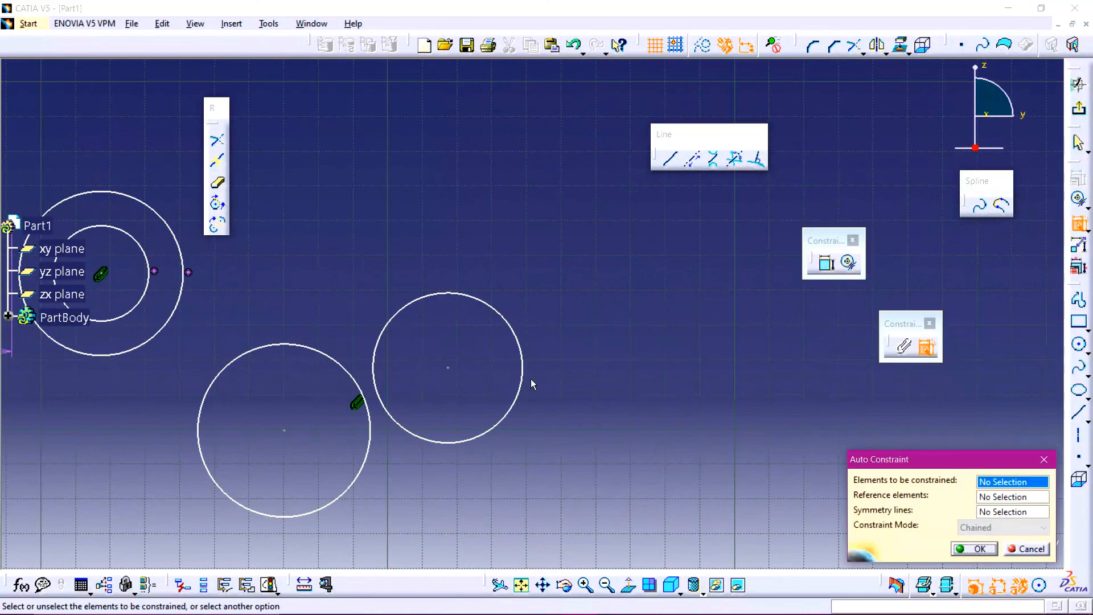
{"action": "left_click", "coordinate": [504, 312]}
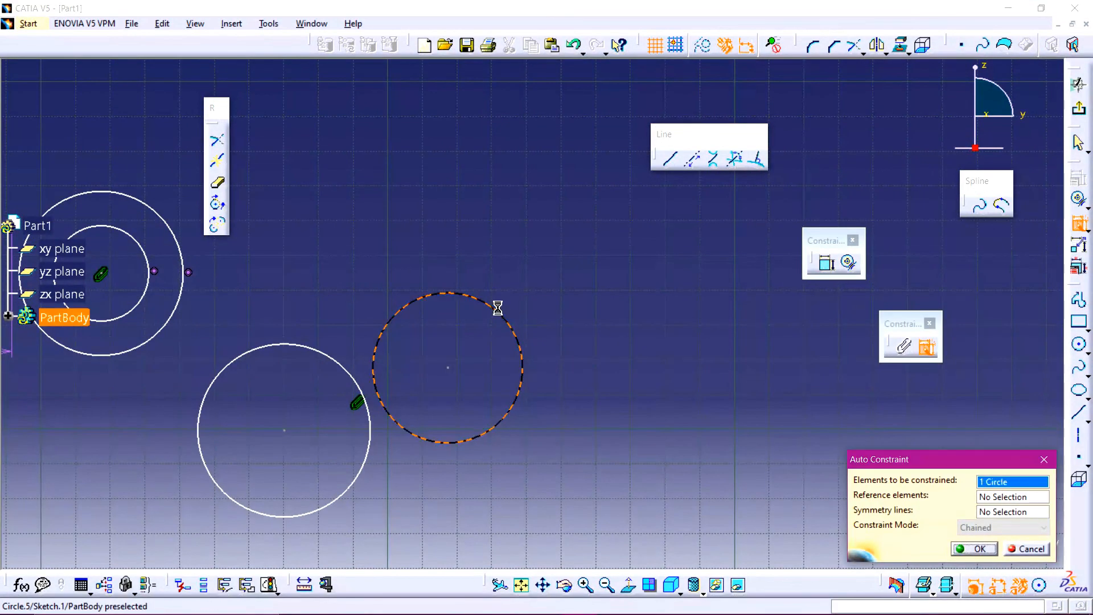
{"action": "left_click", "coordinate": [335, 358]}
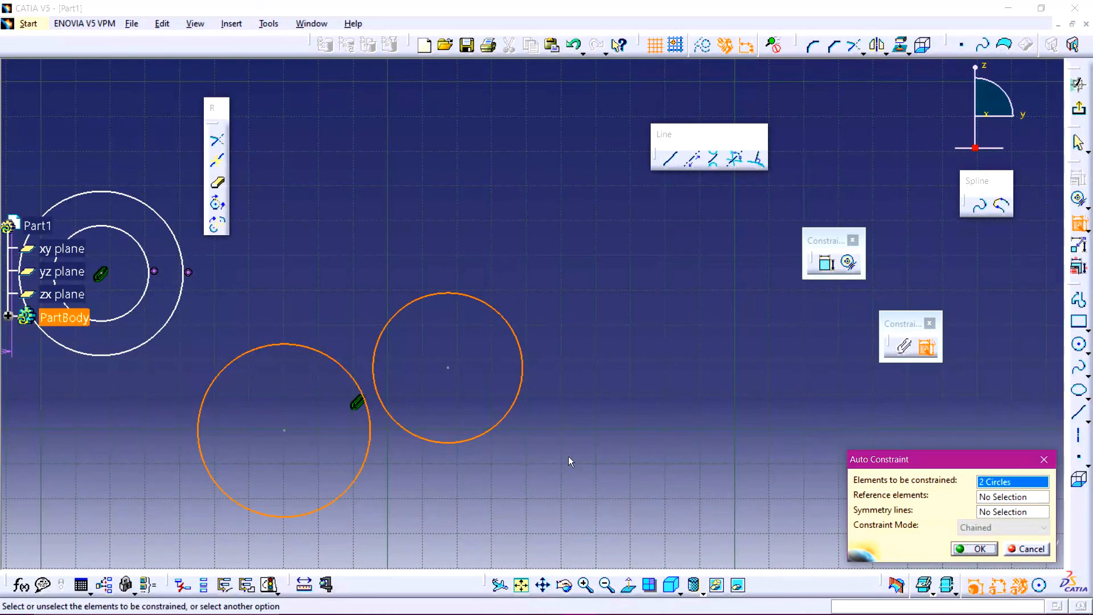
{"action": "left_click", "coordinate": [1041, 499]}
{"action": "left_click", "coordinate": [367, 452]}
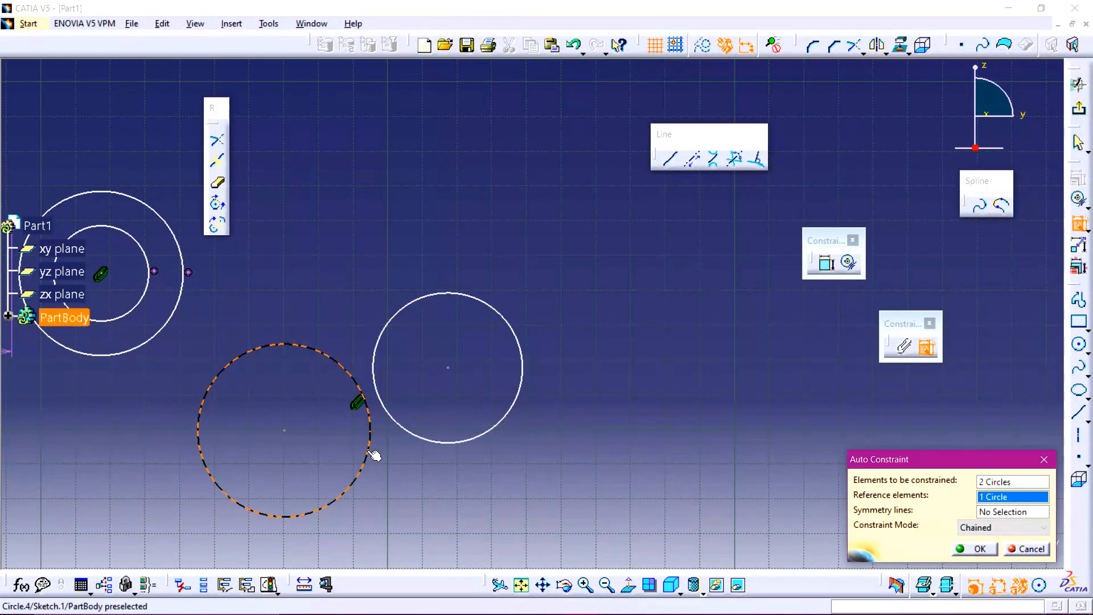
{"action": "left_click", "coordinate": [1010, 512]}
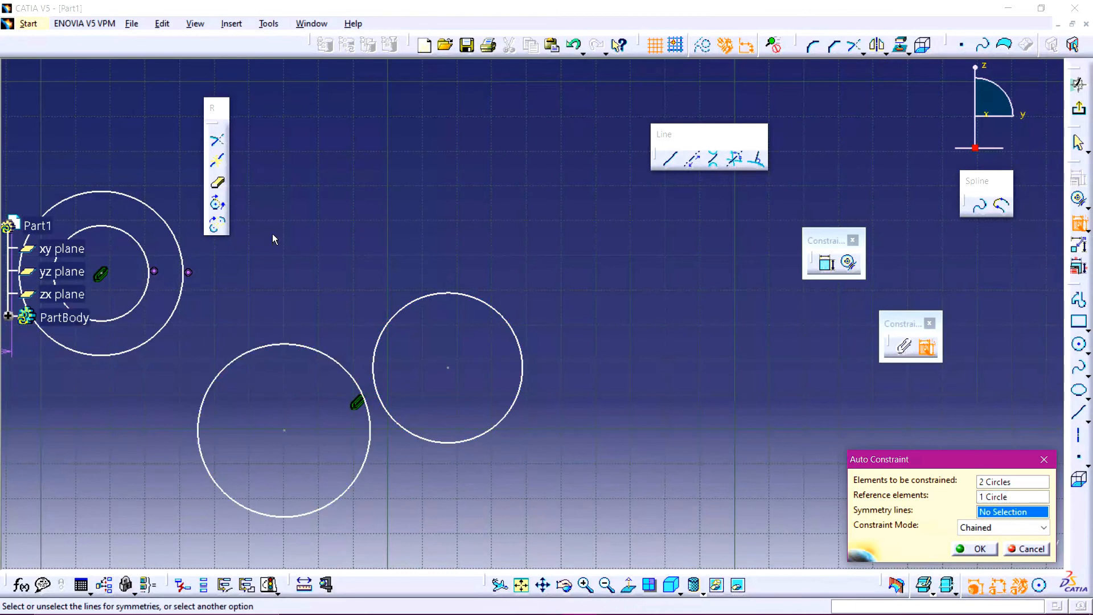
{"action": "middle_click_drag", "start_coordinate": [218, 316], "coordinate": [413, 297]}
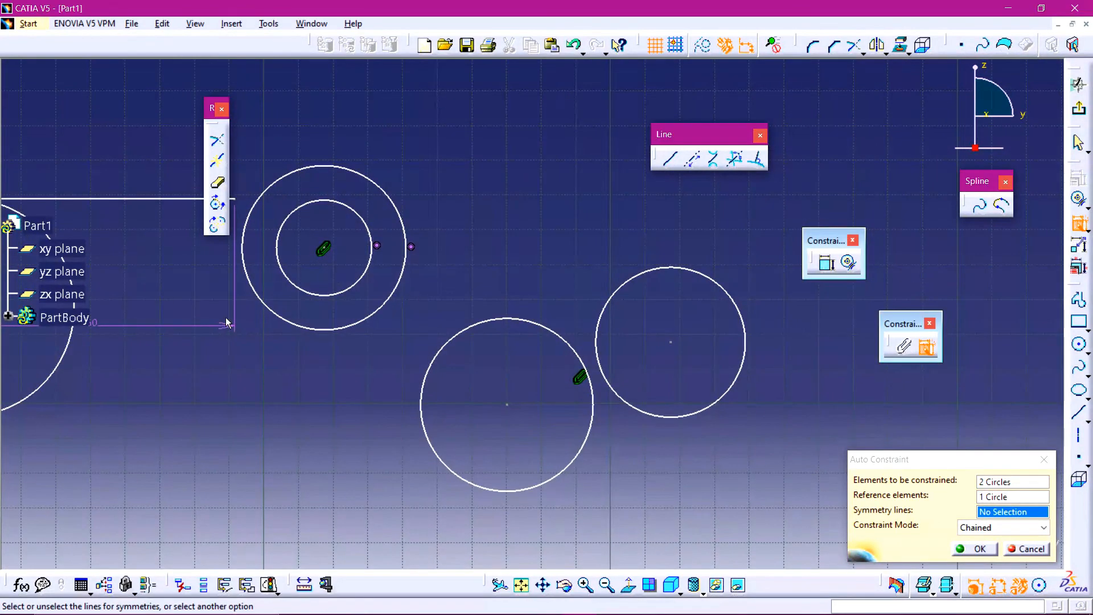
{"action": "left_click", "coordinate": [150, 199]}
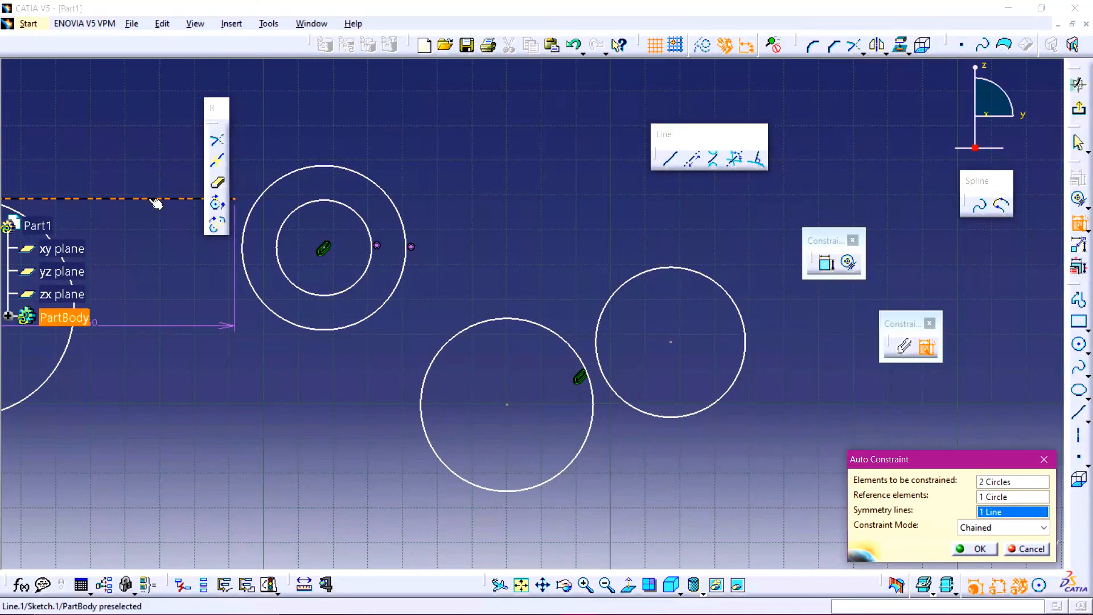
{"action": "left_click", "coordinate": [978, 549]}
{"action": "middle_click_drag", "start_coordinate": [729, 461], "coordinate": [767, 504]}
{"action": "left_click", "coordinate": [723, 459]}
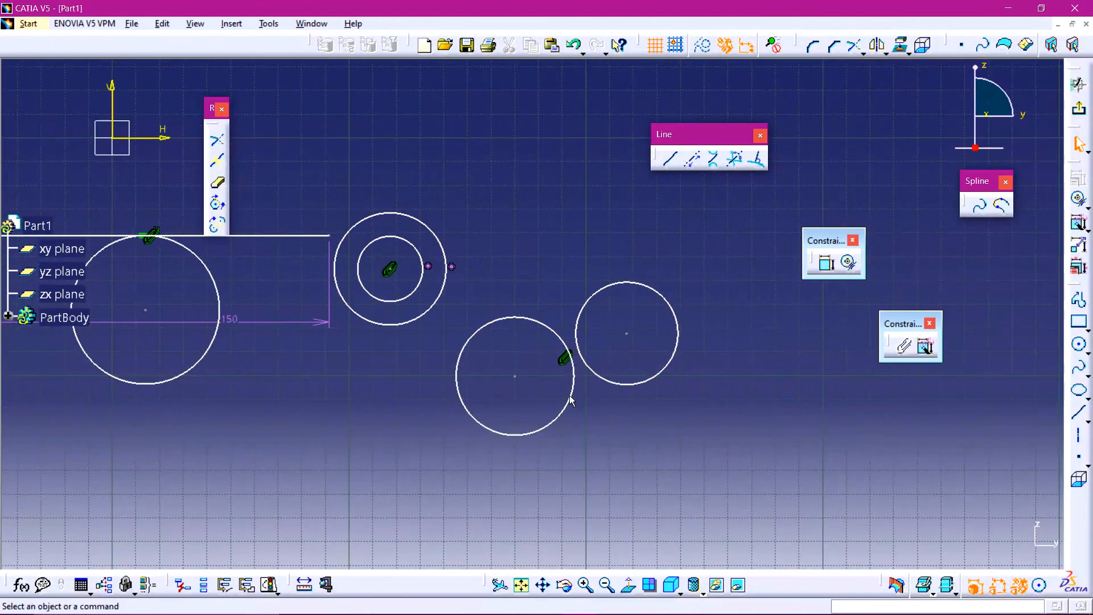
Move the side-by-side circles down together and reapply Auto Constraint to both, with the larger circle as reference and the line for symmetry.
{"action": "left_click_drag", "start_coordinate": [569, 415], "coordinate": [517, 446]}
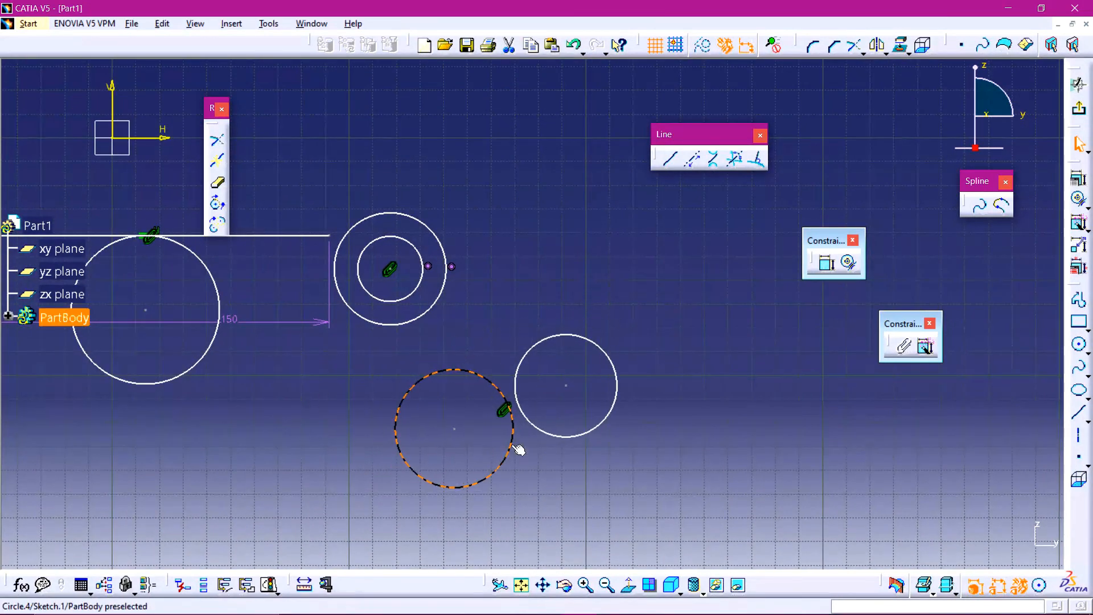
{"action": "left_click", "coordinate": [539, 348]}
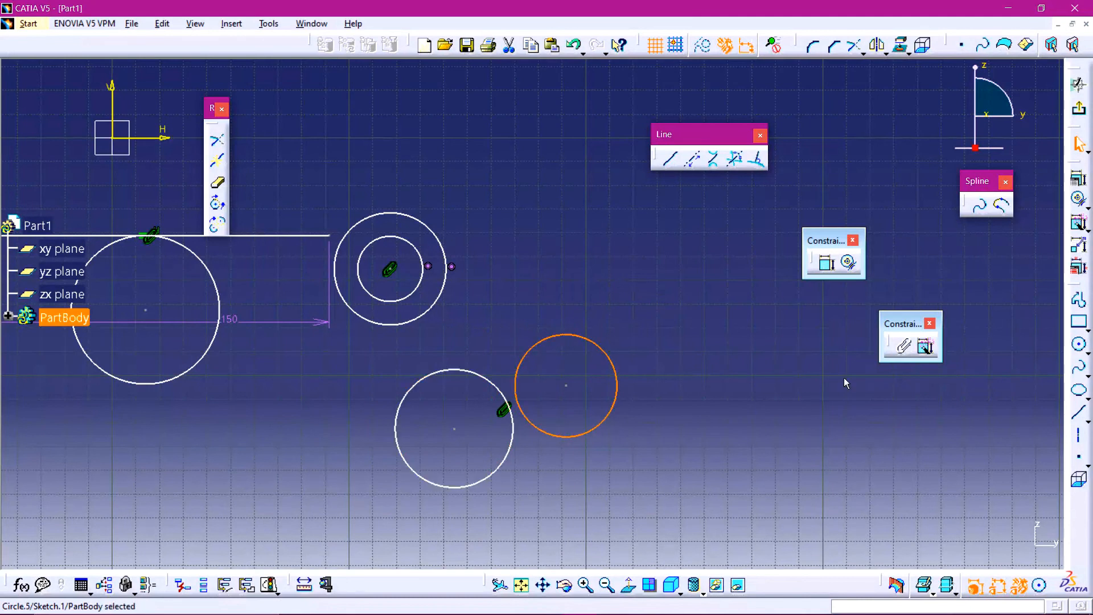
{"action": "left_click", "coordinate": [936, 344]}
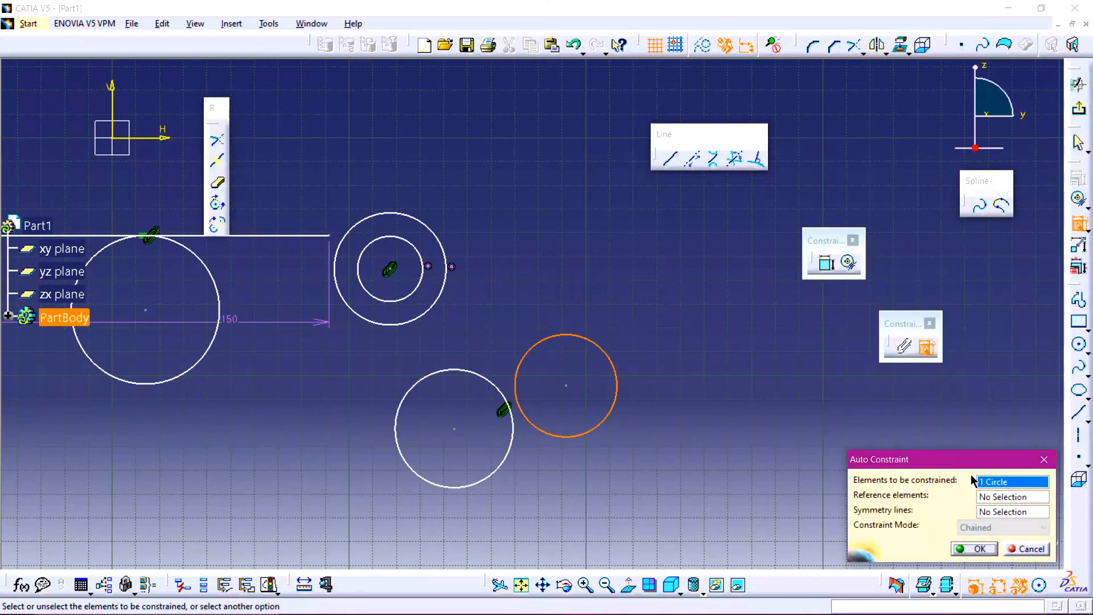
{"action": "left_click", "coordinate": [496, 481]}
{"action": "left_click", "coordinate": [997, 497]}
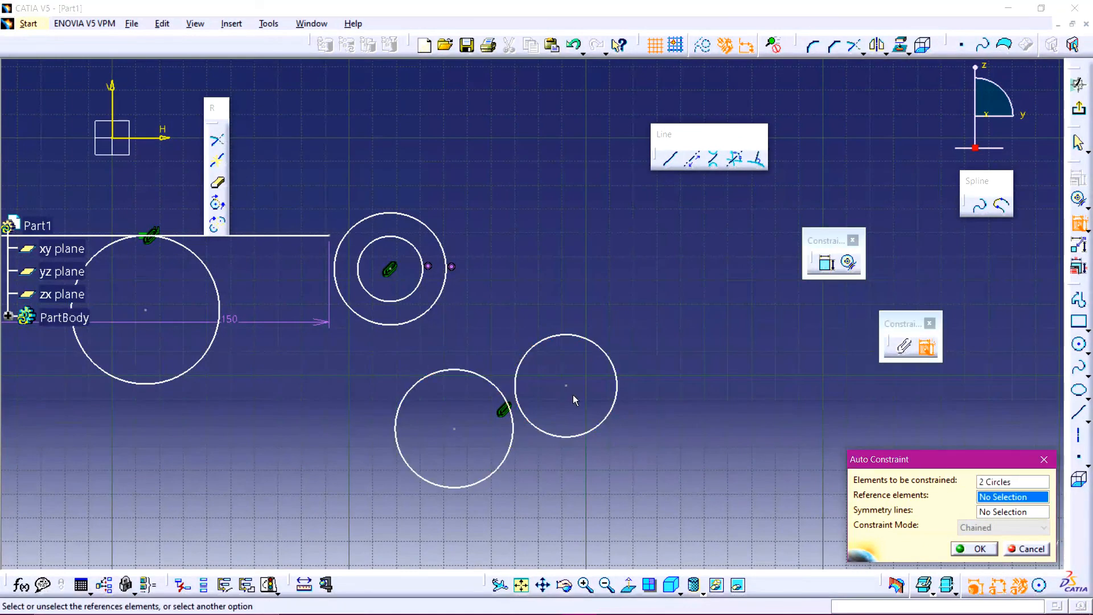
{"action": "left_click", "coordinate": [475, 374]}
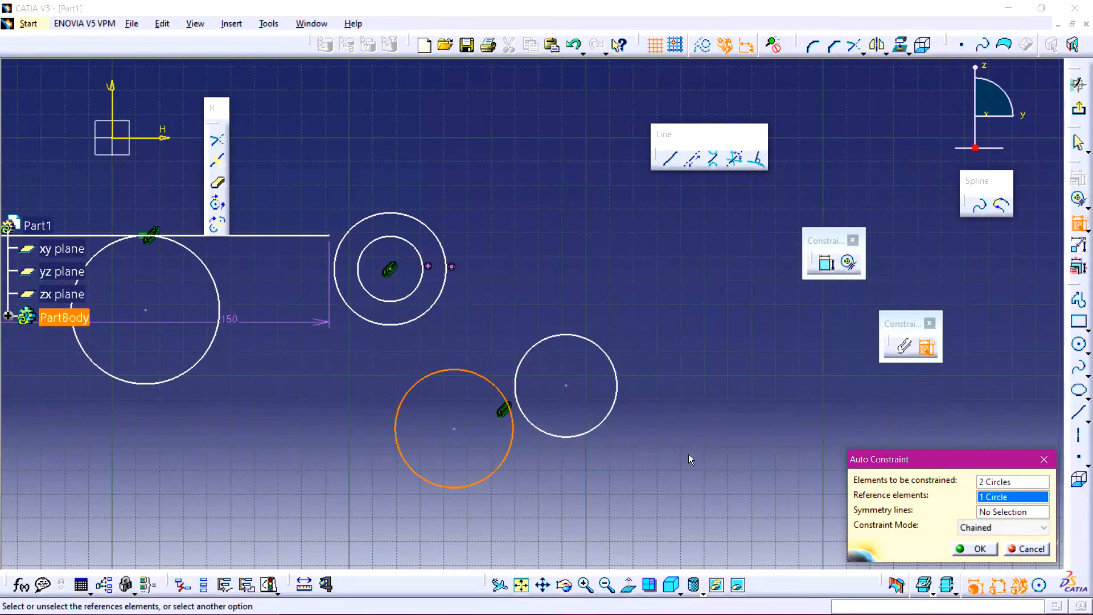
{"action": "left_click", "coordinate": [1004, 511]}
{"action": "left_click", "coordinate": [314, 236]}
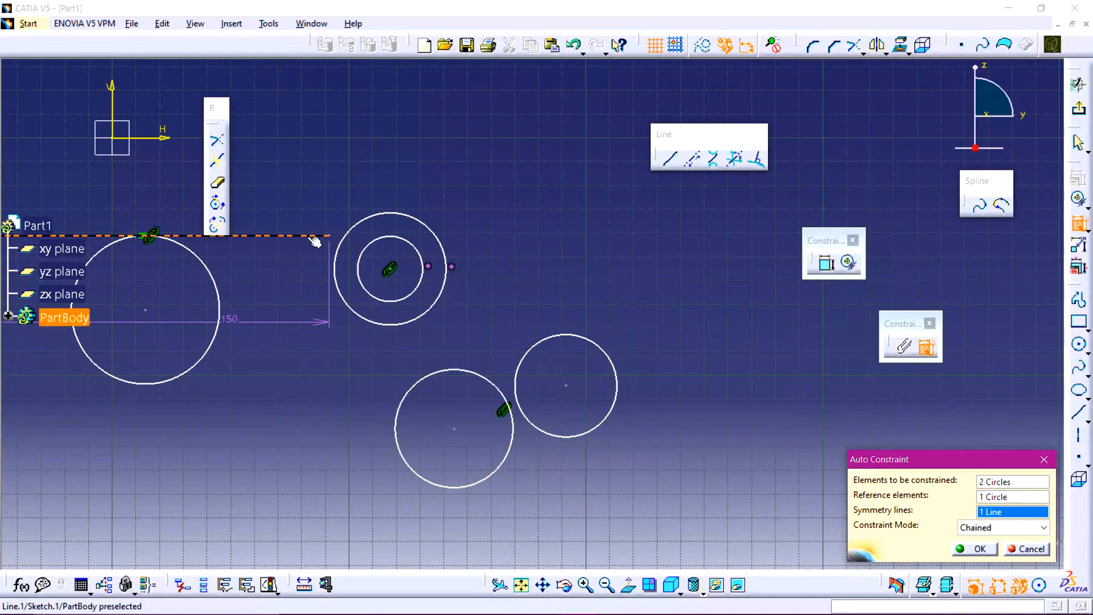
{"action": "left_click", "coordinate": [981, 549]}
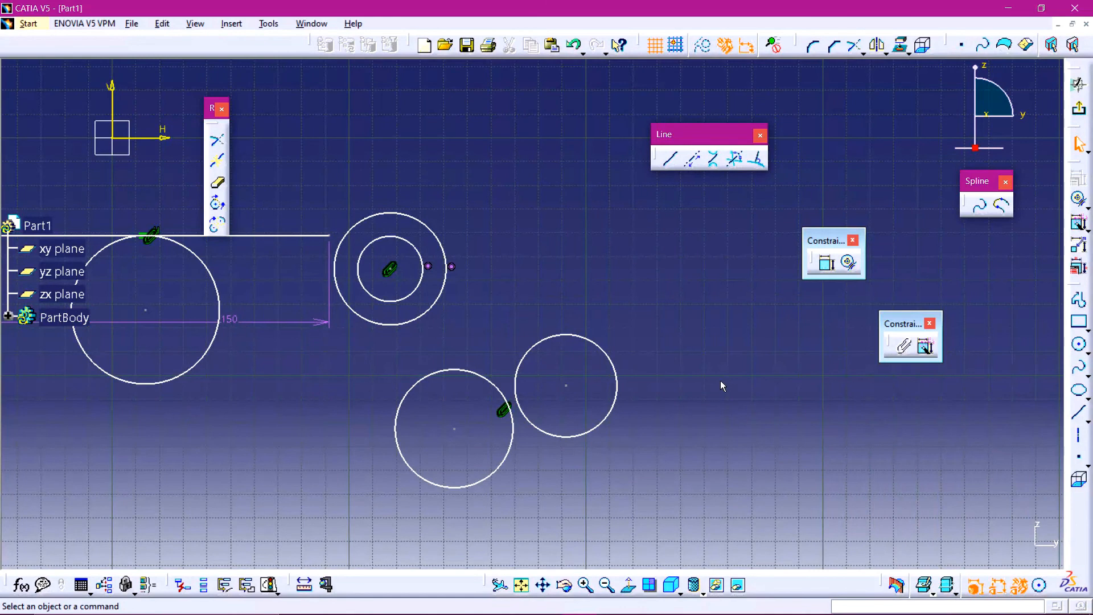
Delete the concentricity constraint between the two concentric circles.
{"action": "middle_click_drag", "start_coordinate": [432, 290], "coordinate": [502, 292]}
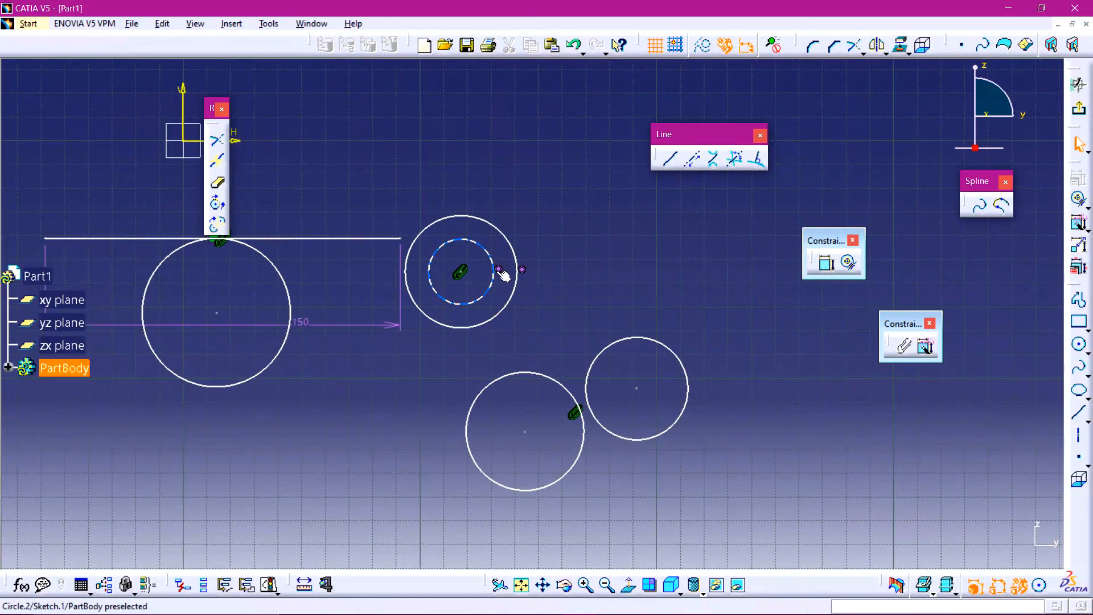
{"action": "left_click", "coordinate": [499, 270]}
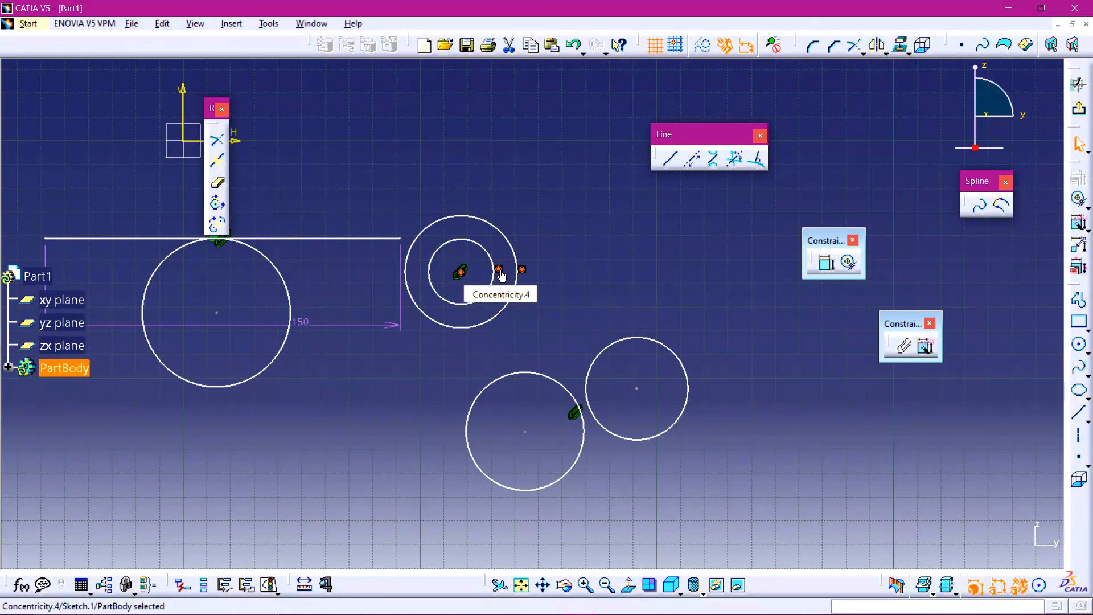
{"action": "left_click", "coordinate": [501, 273]}
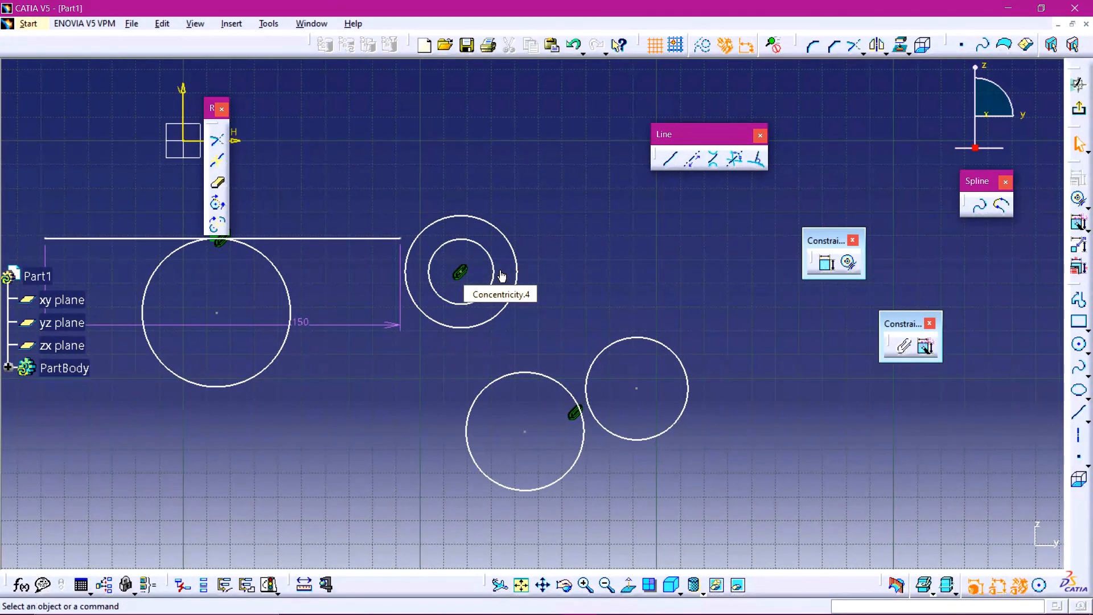
Delete the line's 150 mm length dimension, and undo back to before the side-by-side circles were moved down.
{"action": "left_click", "coordinate": [344, 326]}
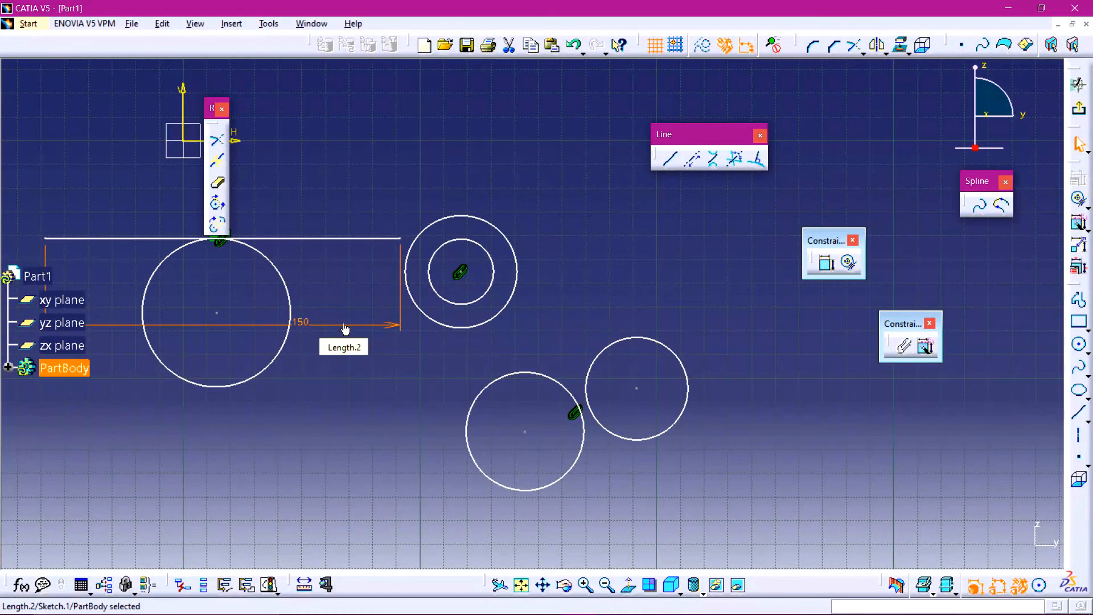
{"action": "key", "text": "Delete"}
{"action": "middle_click_drag", "start_coordinate": [628, 444], "coordinate": [532, 449]}
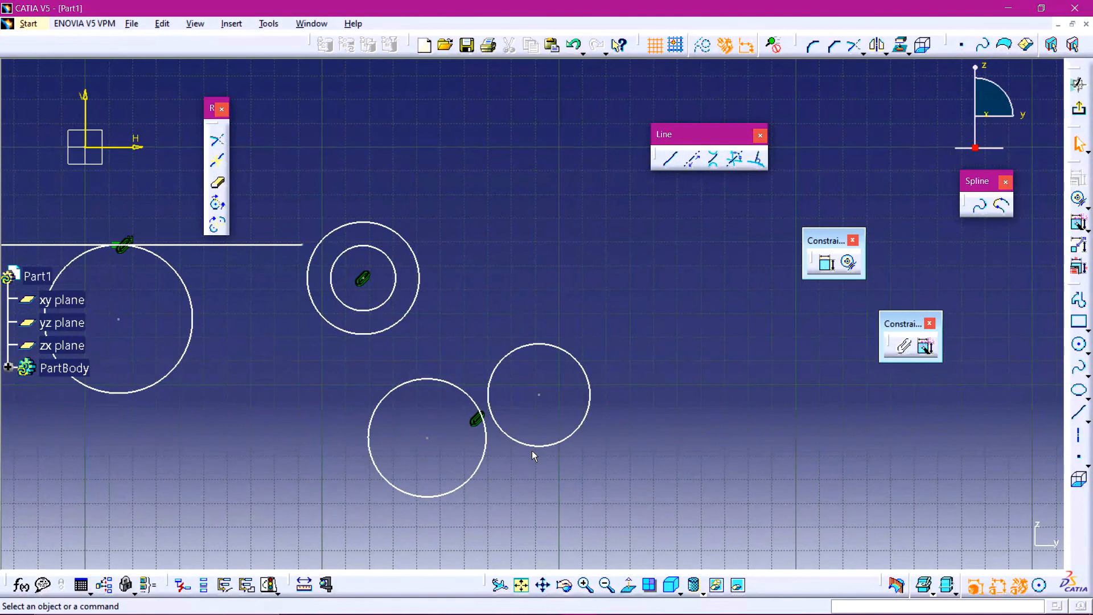
{"action": "key", "text": "ctrl+z"}
{"action": "key", "text": "ctrl+z"}
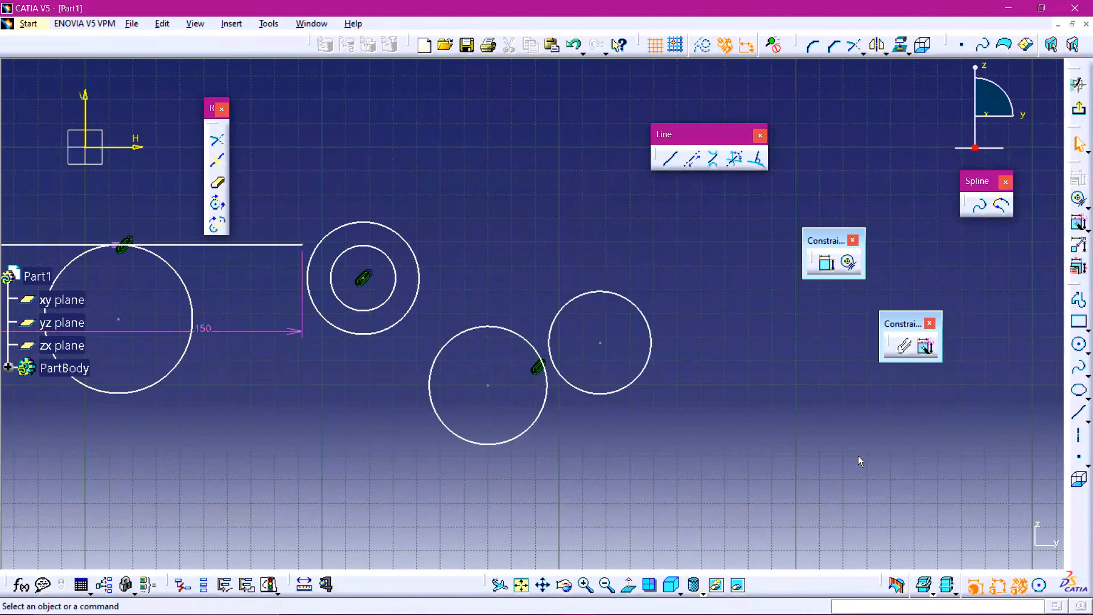
Switch to Notepad and add the closing text "So that's all for today. I hope today from this video tutorial you all got a lot.".
{"action": "key", "text": "alt+Tab"}
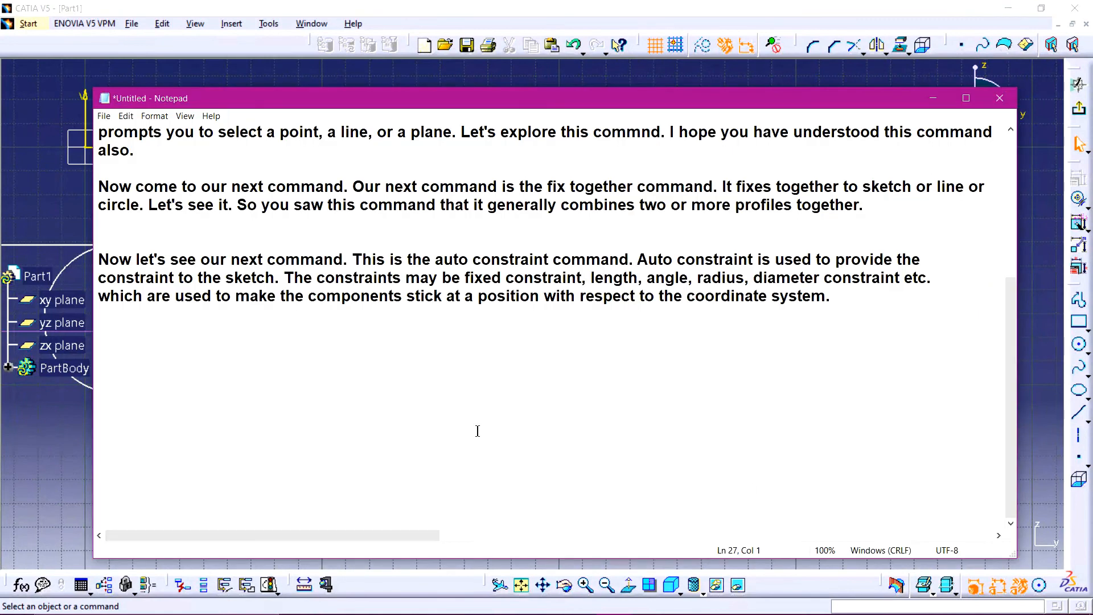
{"action": "key", "text": "BackSpace"}
{"action": "key", "text": "BackSpace"}
{"action": "key", "text": "BackSpace"}
{"action": "type", "text": "So taht"}
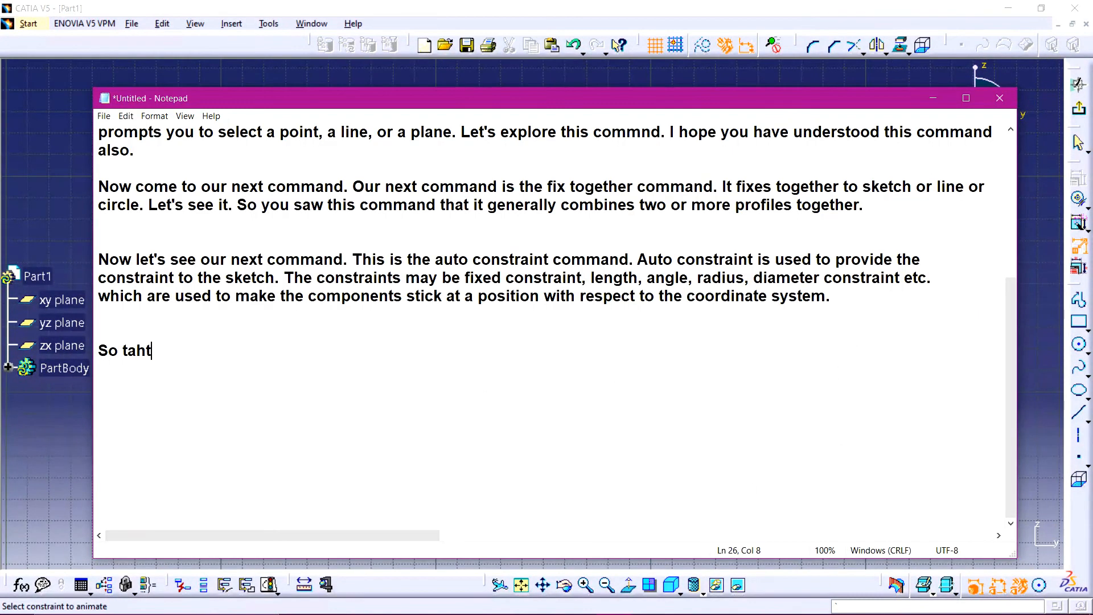
{"action": "key", "text": "BackSpace"}
{"action": "key", "text": "BackSpace"}
{"action": "key", "text": "BackSpace"}
{"action": "type", "text": "hat's"}
{"action": "type", "text": "all for today. I hope today from this video tutorial you all got a lot. If  anyone have any suggestoin"}
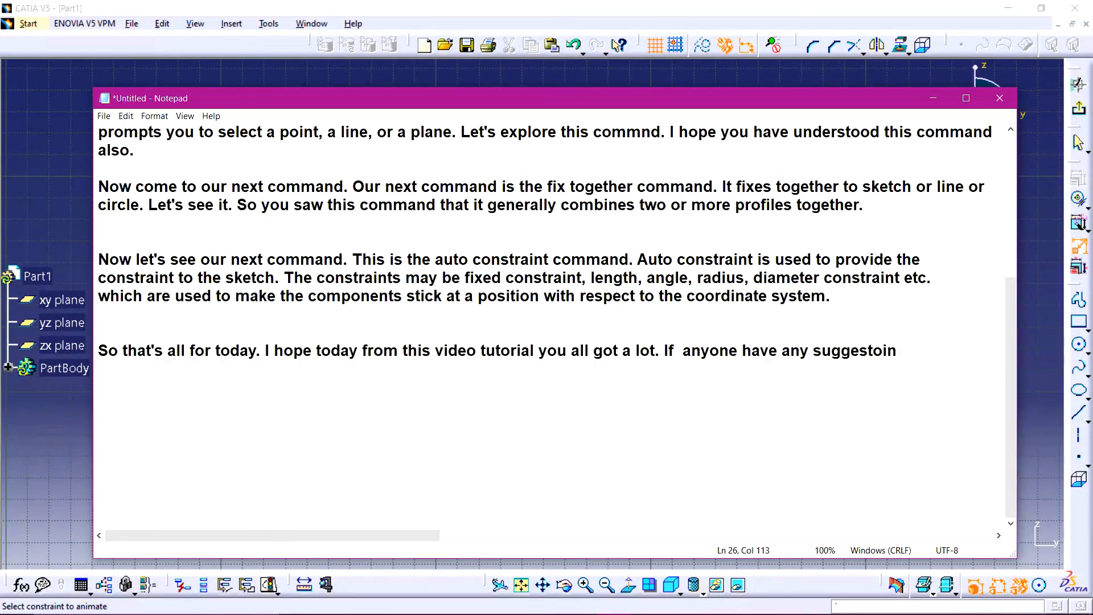
Complete the sentence with "suggestion or any query related to any topic in Catia V5 then you can post your comment in the comment section.".
{"action": "key", "text": "BackSpace"}
{"action": "key", "text": "BackSpace"}
{"action": "key", "text": "BackSpace"}
{"action": "type", "text": "ion or any quer"}
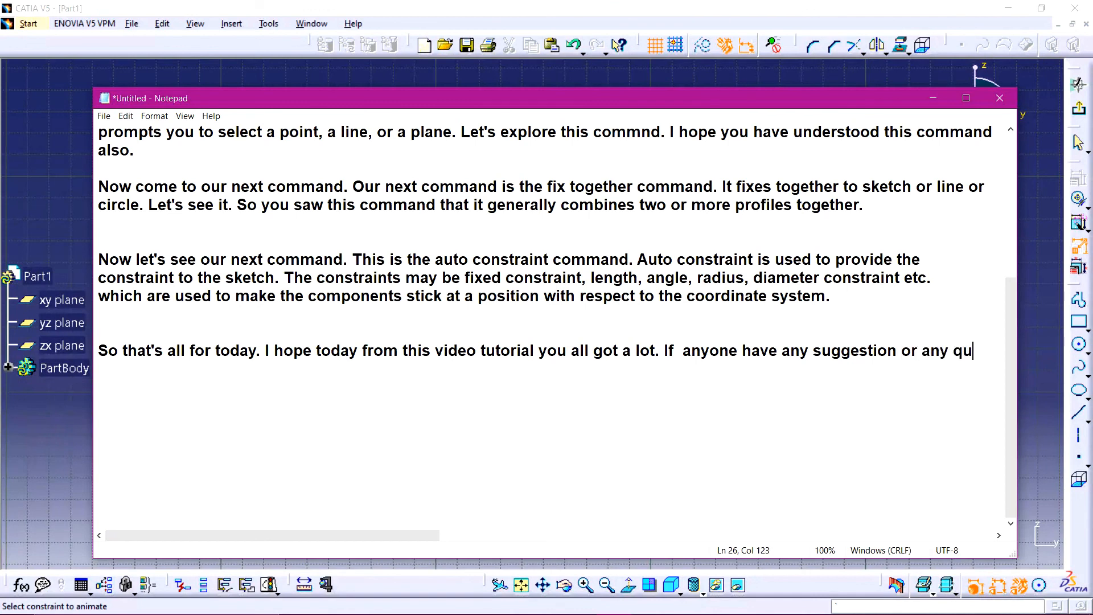
{"action": "type", "text": "y"}
{"action": "key", "text": "Return"}
{"action": "type", "text": "related to any topic in Catia V5  then you can post your comment in the"}
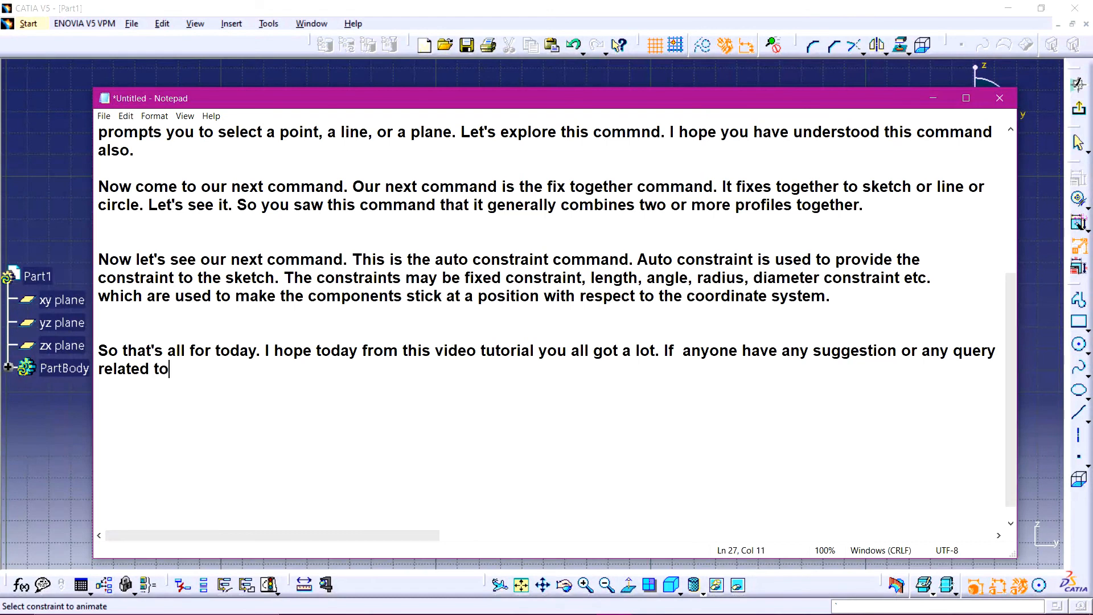
{"action": "type", "text": " comment section."}
Add a new line reading "Kindly subscribe by youtube channel for more new updates. So stay tuned with the updates of the channel.".
{"action": "key", "text": "Return"}
{"action": "type", "text": "Ki"}
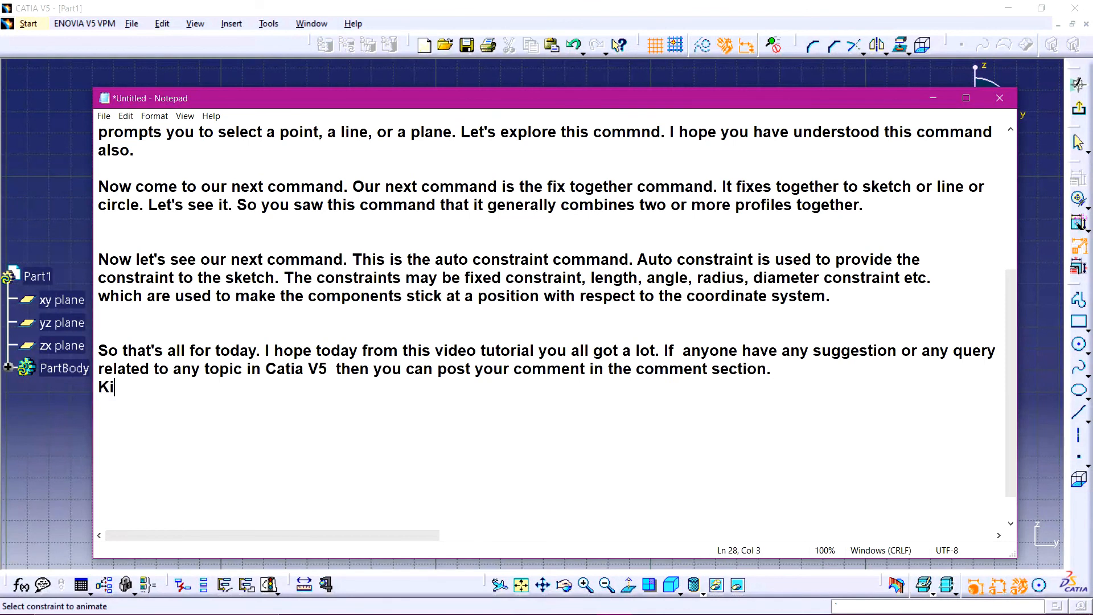
{"action": "type", "text": "nk"}
{"action": "key", "text": "BackSpace"}
{"action": "type", "text": "dly su"}
{"action": "type", "text": "bscribe by youtube channel for more  new updates. So stay tuned with "}
{"action": "type", "text": "the"}
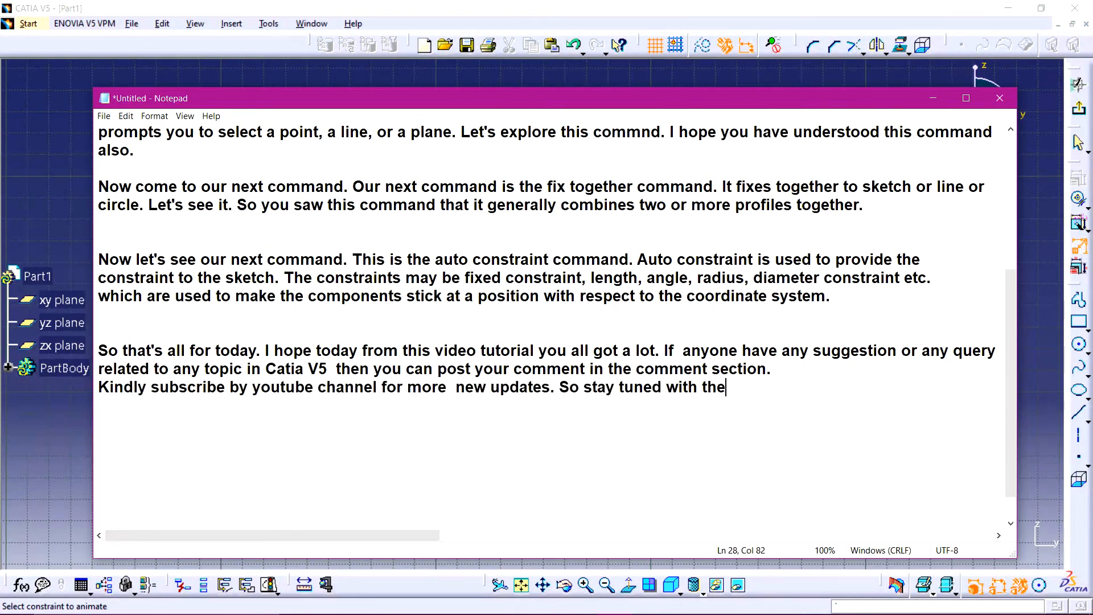
{"action": "type", "text": " updates "}
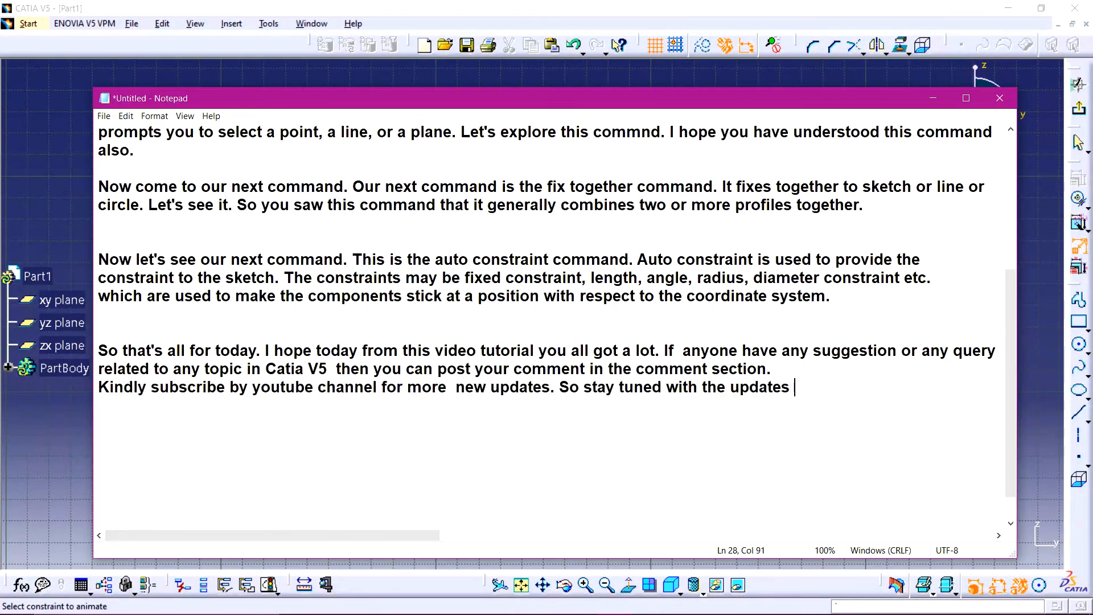
{"action": "type", "text": "of the channe"}
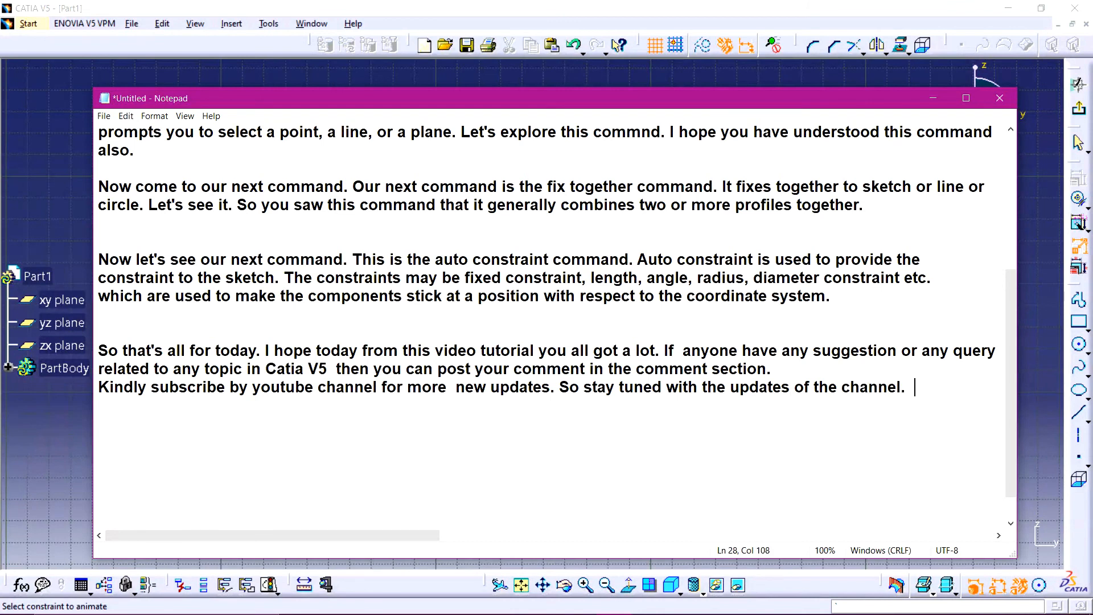
{"action": "type", "text": "l."}
Add a final sign-off line reading "See you all in the next video tutorial. Bye for now. Love you all.".
{"action": "key", "text": "Return"}
{"action": "type", "text": "Si"}
{"action": "key", "text": "BackSpace"}
{"action": "type", "text": "ee you all in the next video tutorial. By now"}
{"action": "key", "text": "BackSpace"}
{"action": "key", "text": "BackSpace"}
{"action": "key", "text": "BackSpace"}
{"action": "key", "text": "BackSpace"}
{"action": "type", "text": "ofr"}
{"action": "key", "text": "BackSpace"}
{"action": "key", "text": "BackSpace"}
{"action": "key", "text": "BackSpace"}
{"action": "key", "text": "BackSpace"}
{"action": "type", "text": "e for now. Love you all."}
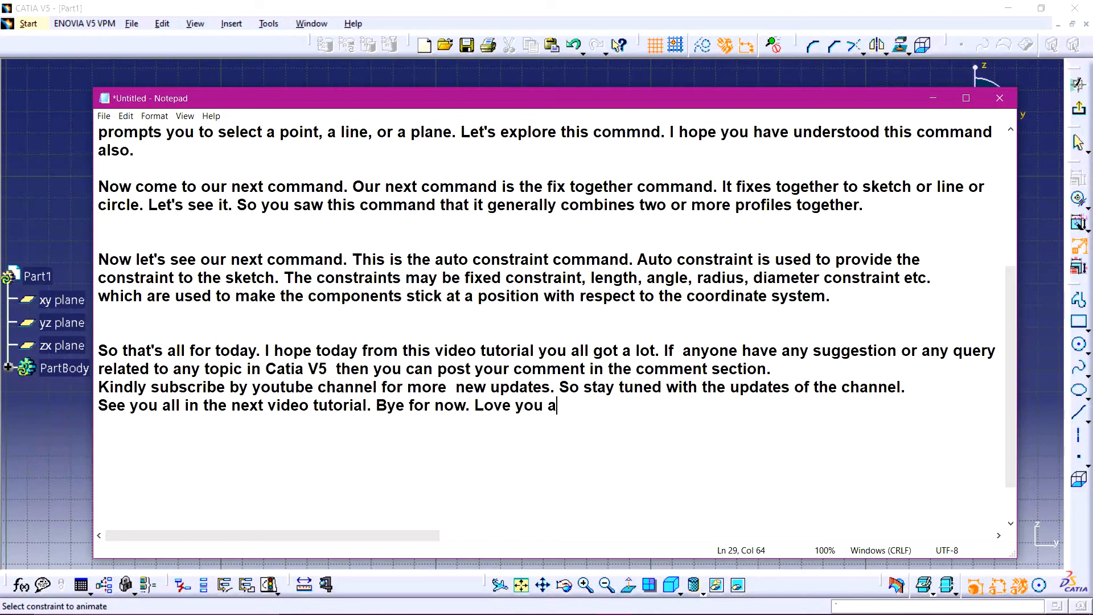